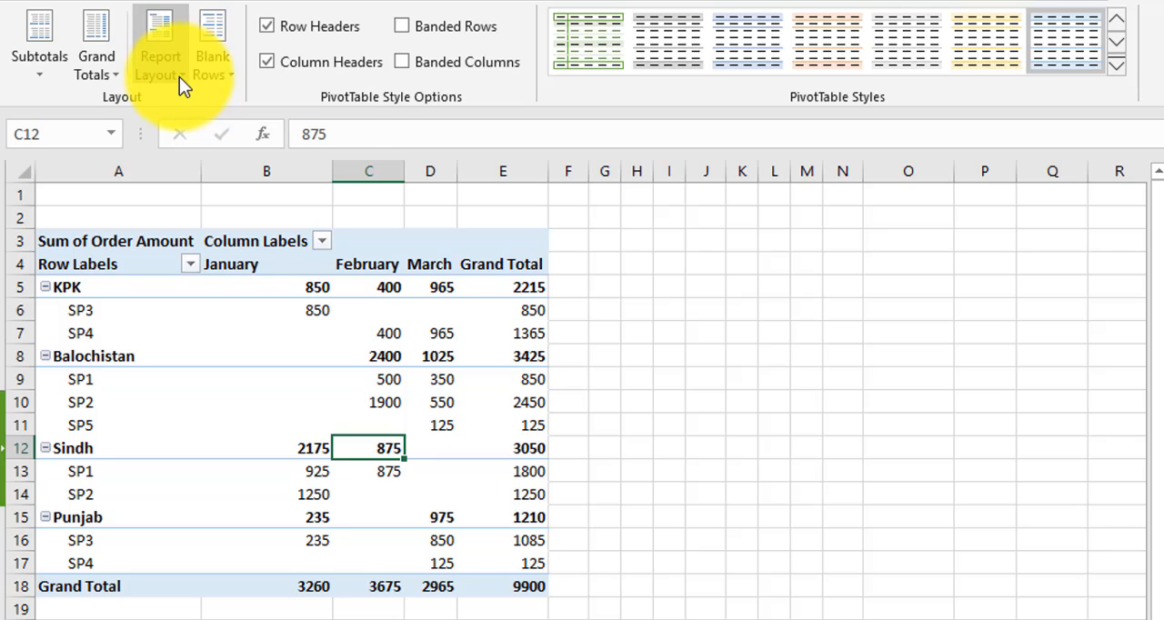
# Turn off the pivot table's subtotals, and switch them to show at the bottom of each group
pyautogui.click(41, 73)
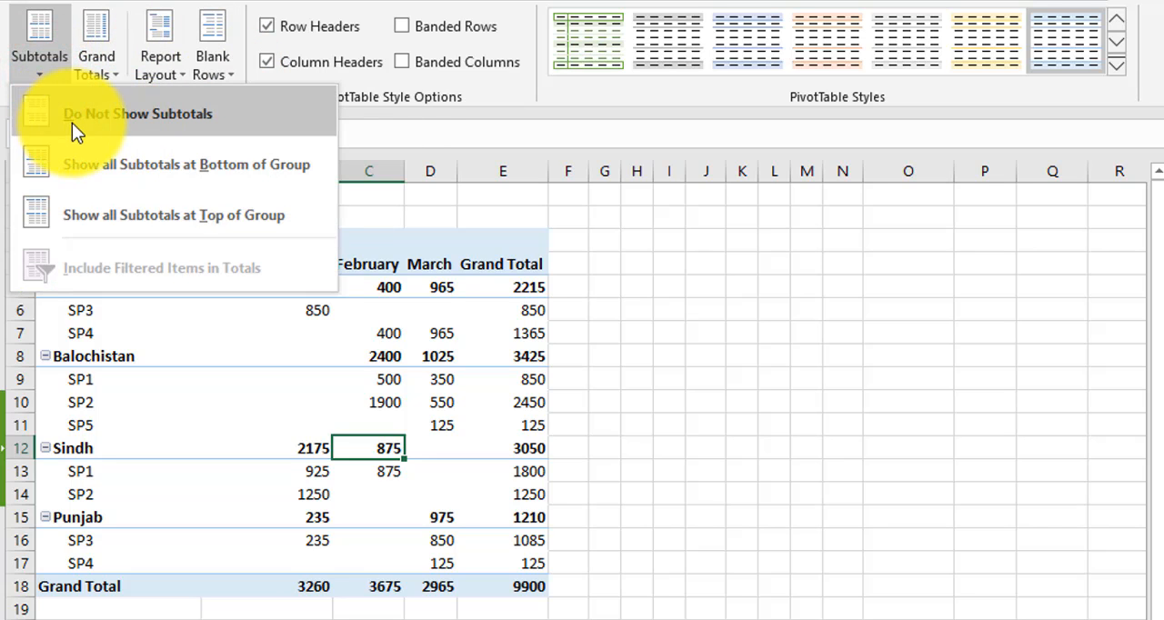
pyautogui.click(186, 113)
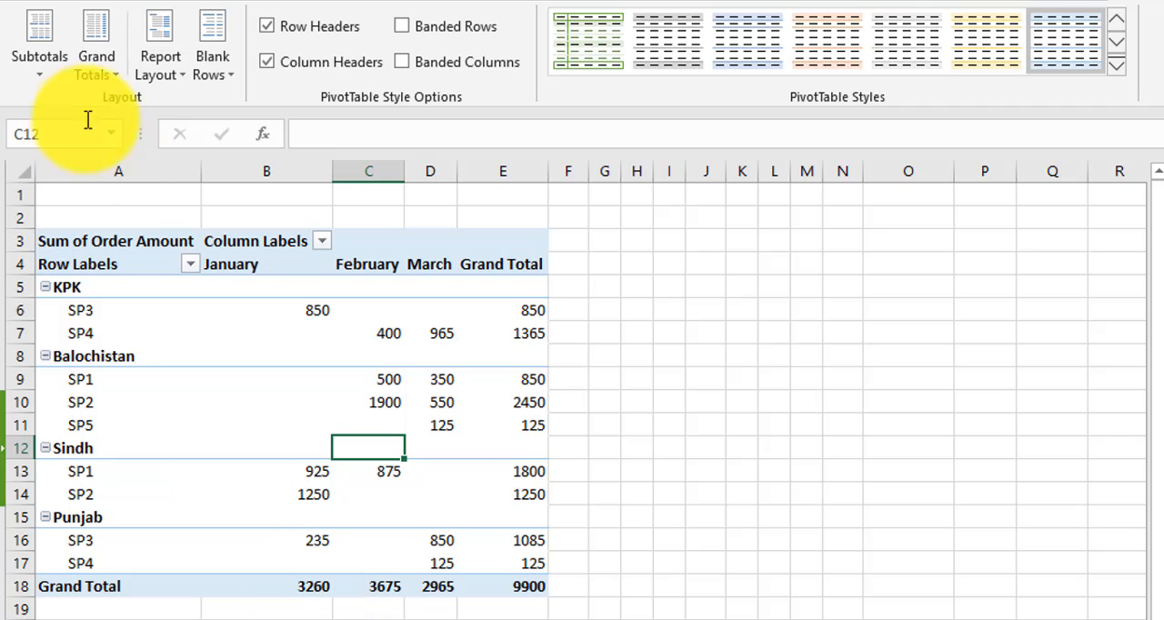
pyautogui.click(45, 72)
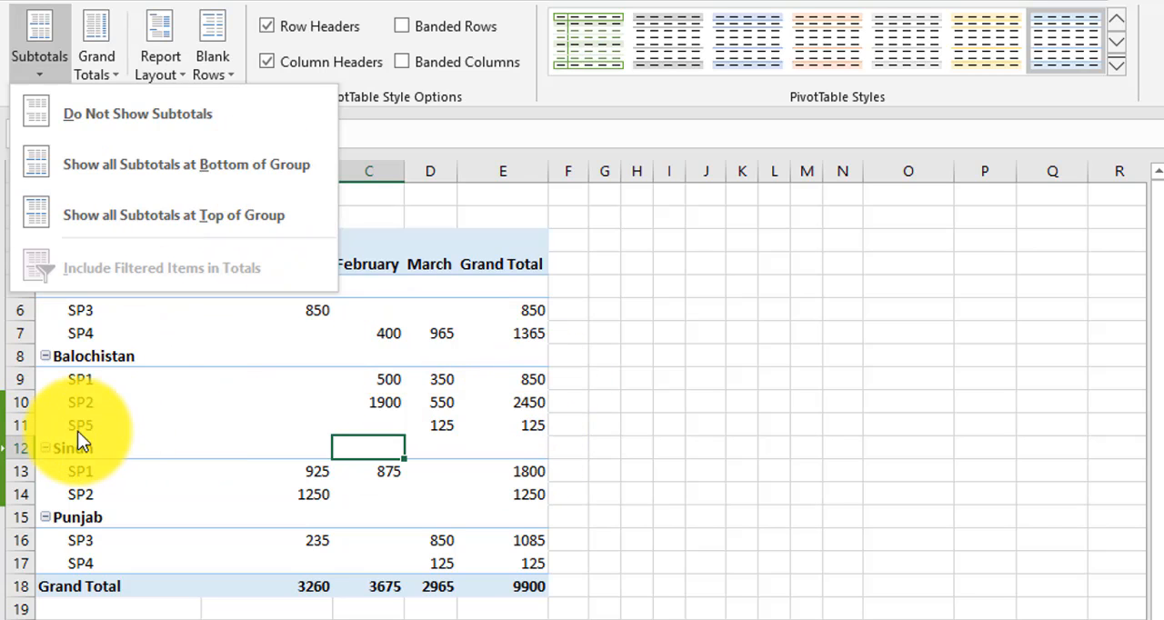
pyautogui.click(188, 170)
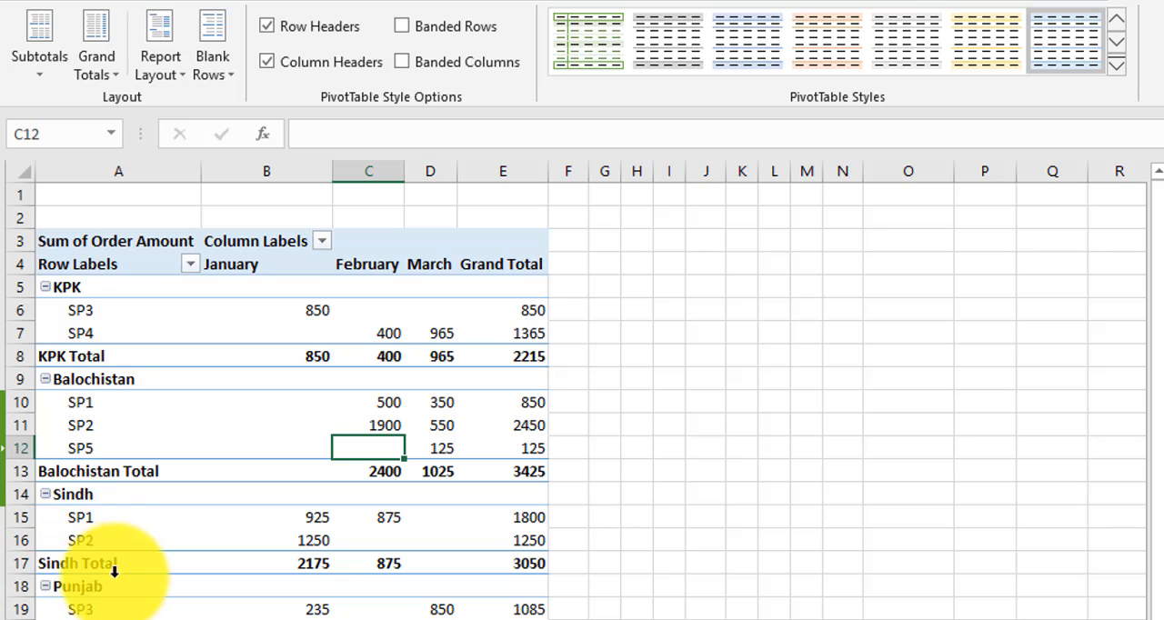
# Show all subtotals at the top of each group in the pivot table
pyautogui.click(40, 73)
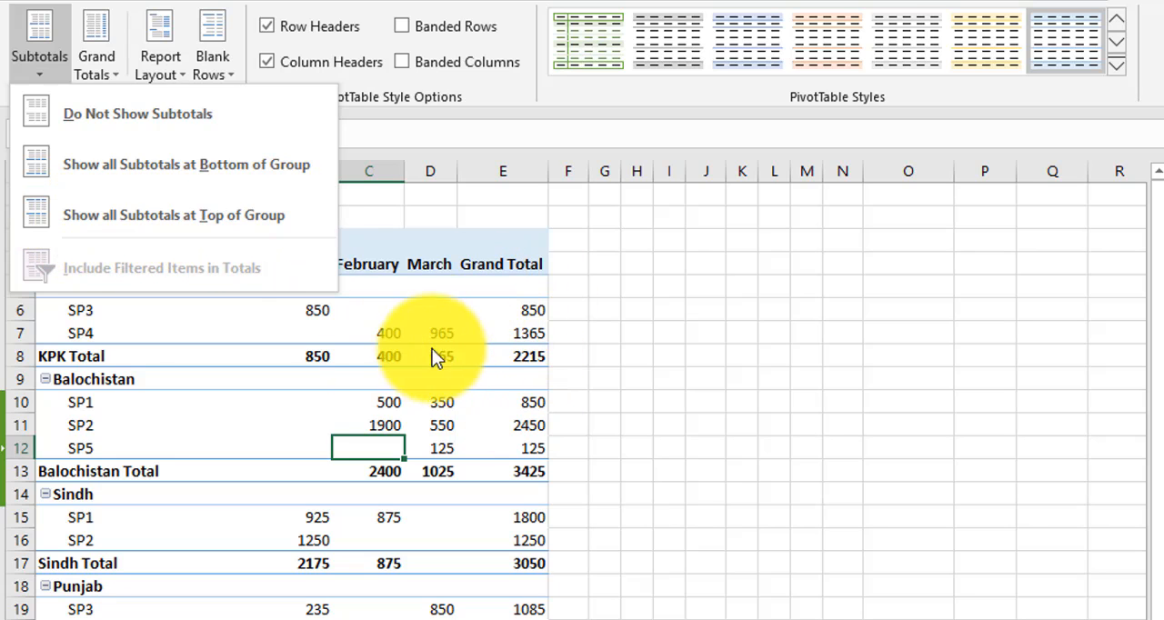
pyautogui.click(195, 213)
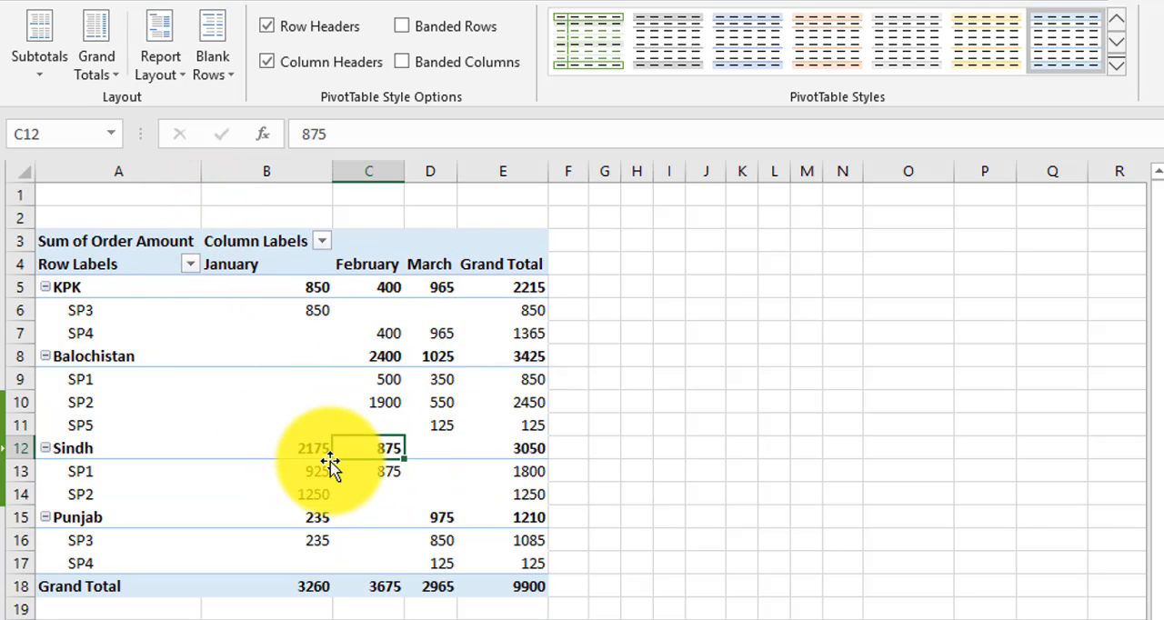
# Turn the pivot table's grand totals off for rows and columns, and turn them back on for both
pyautogui.click(111, 75)
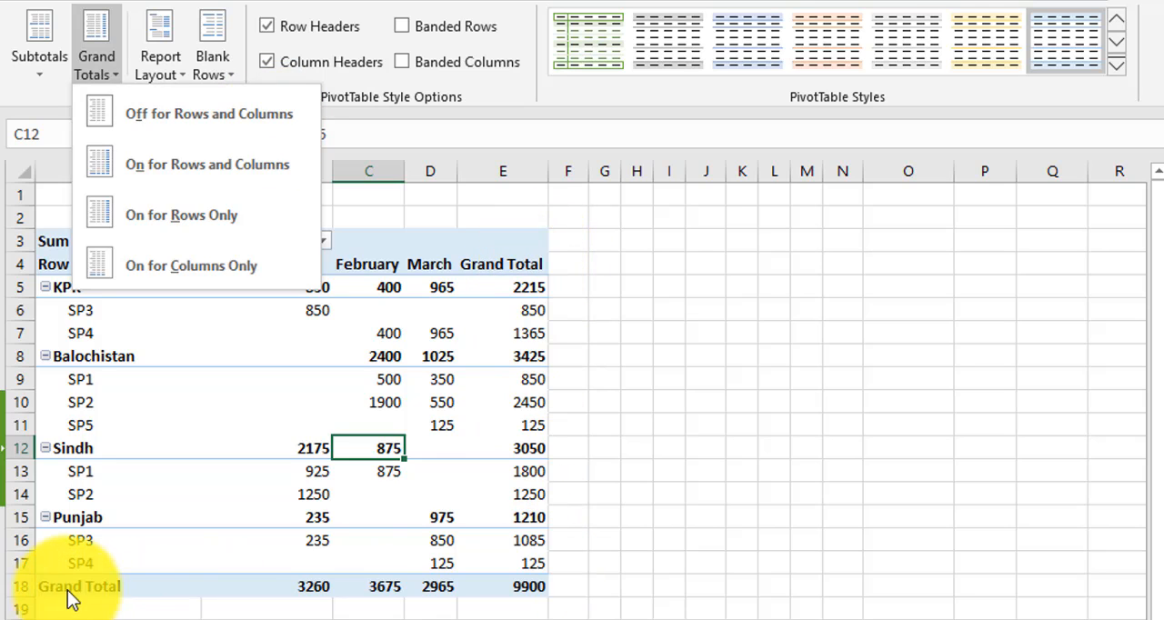
pyautogui.click(198, 111)
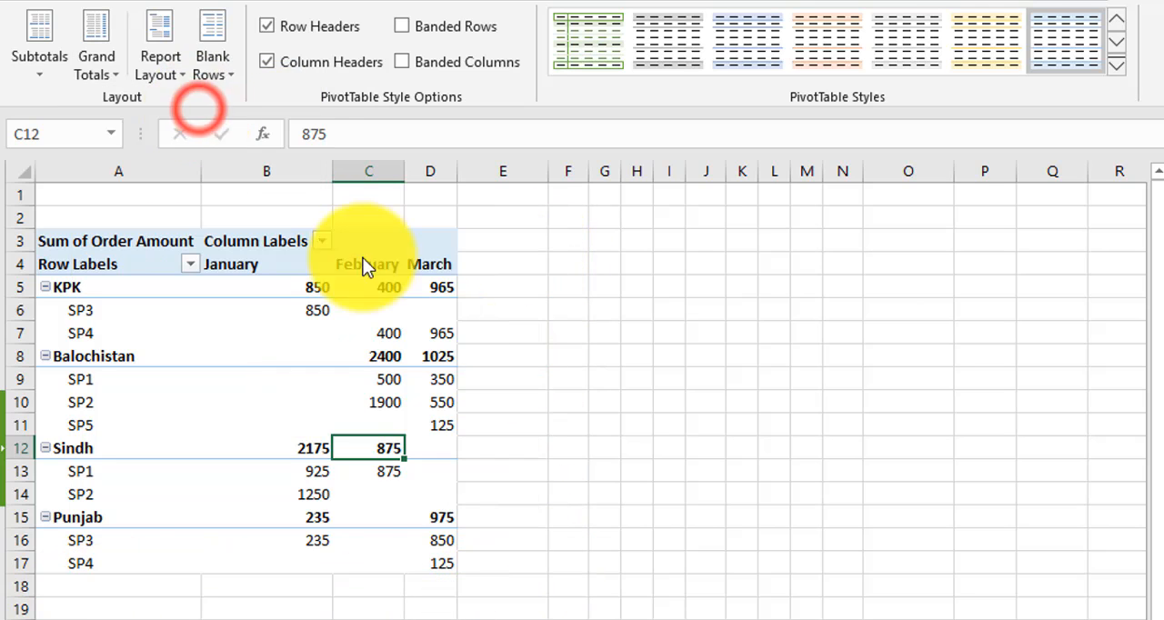
pyautogui.click(116, 74)
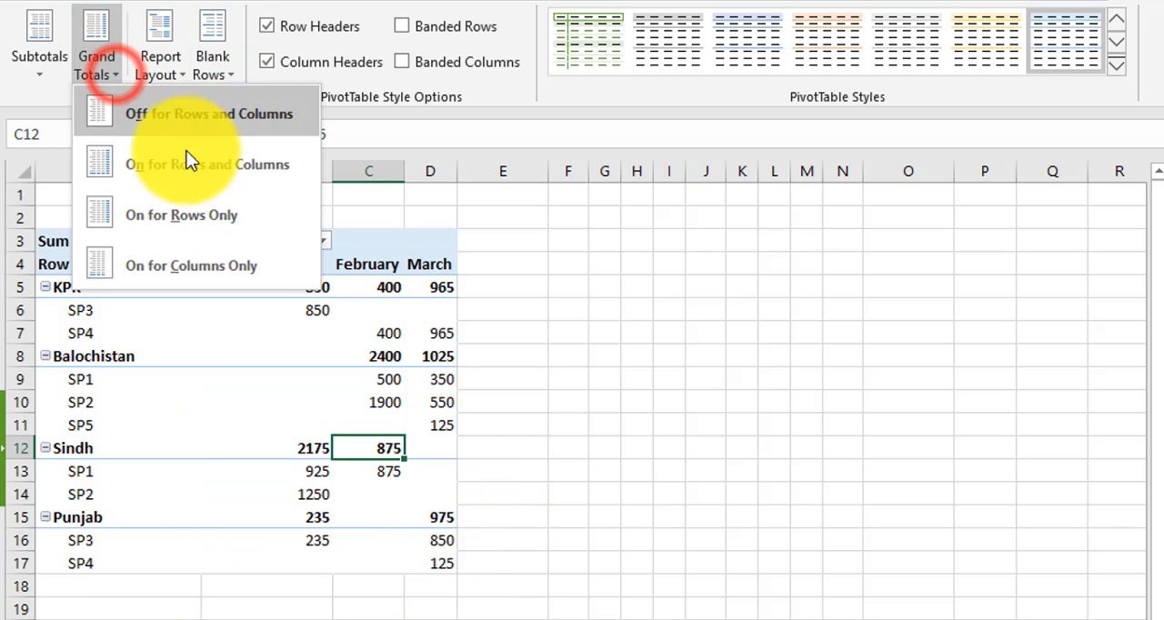
pyautogui.click(142, 169)
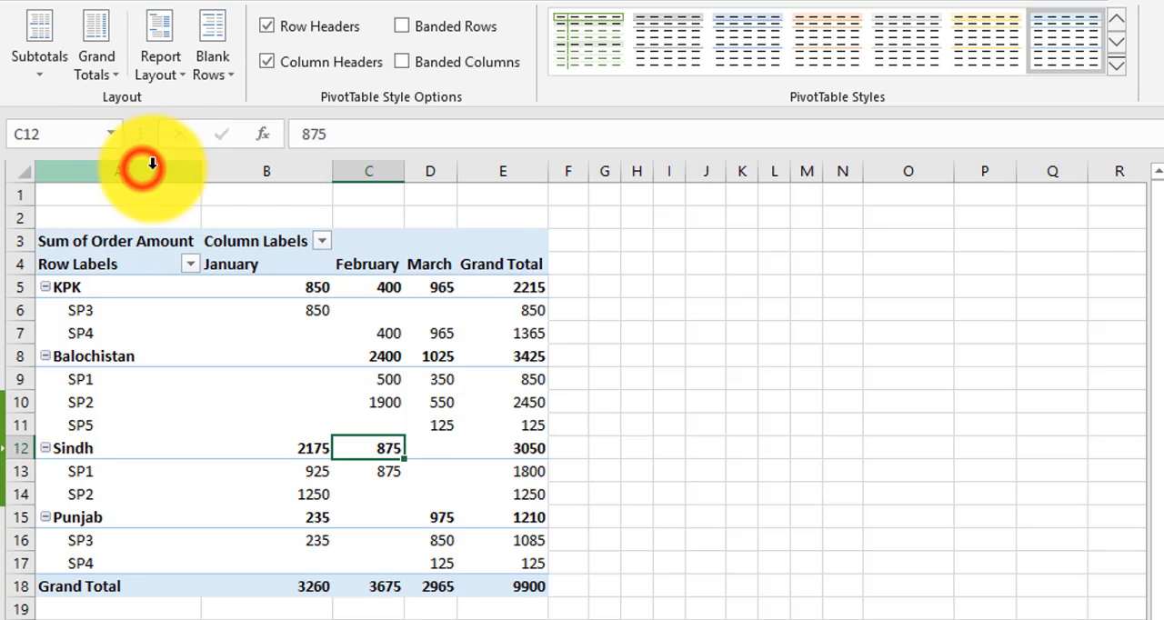
# Show the pivot table's grand totals for rows only, and switch them to columns only
pyautogui.click(110, 67)
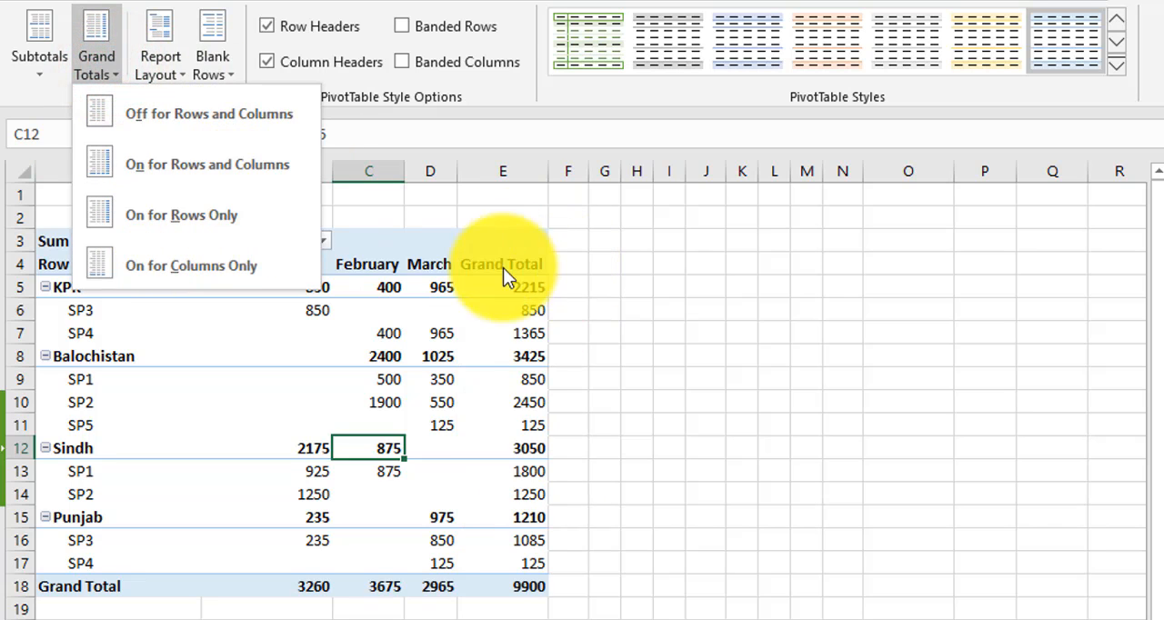
pyautogui.click(209, 219)
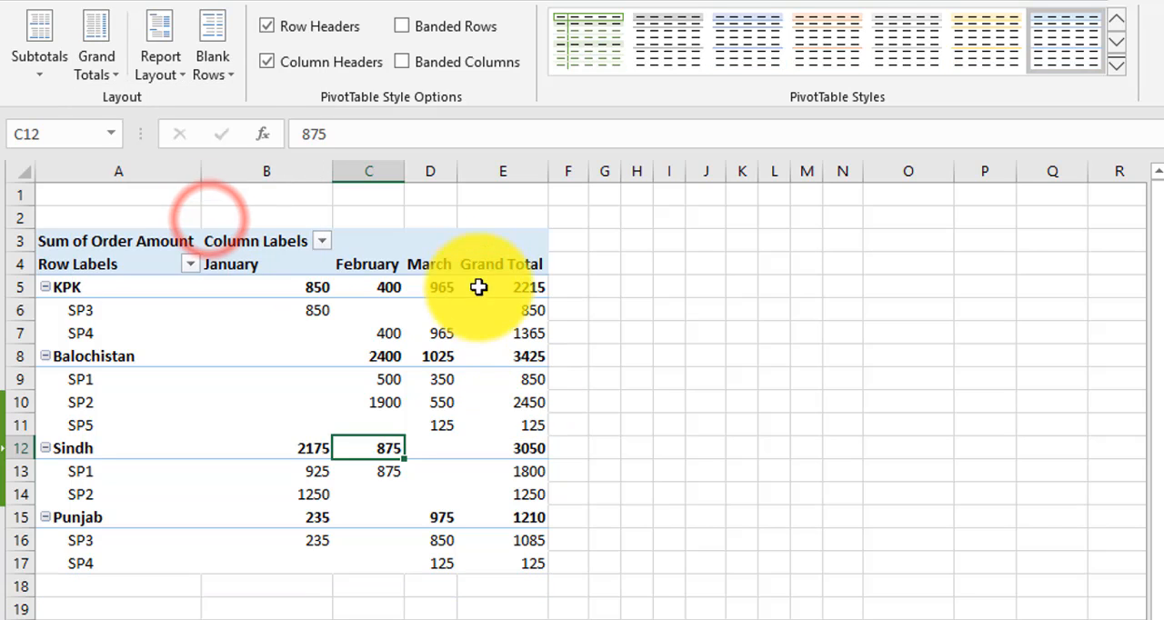
pyautogui.click(95, 68)
pyautogui.click(162, 273)
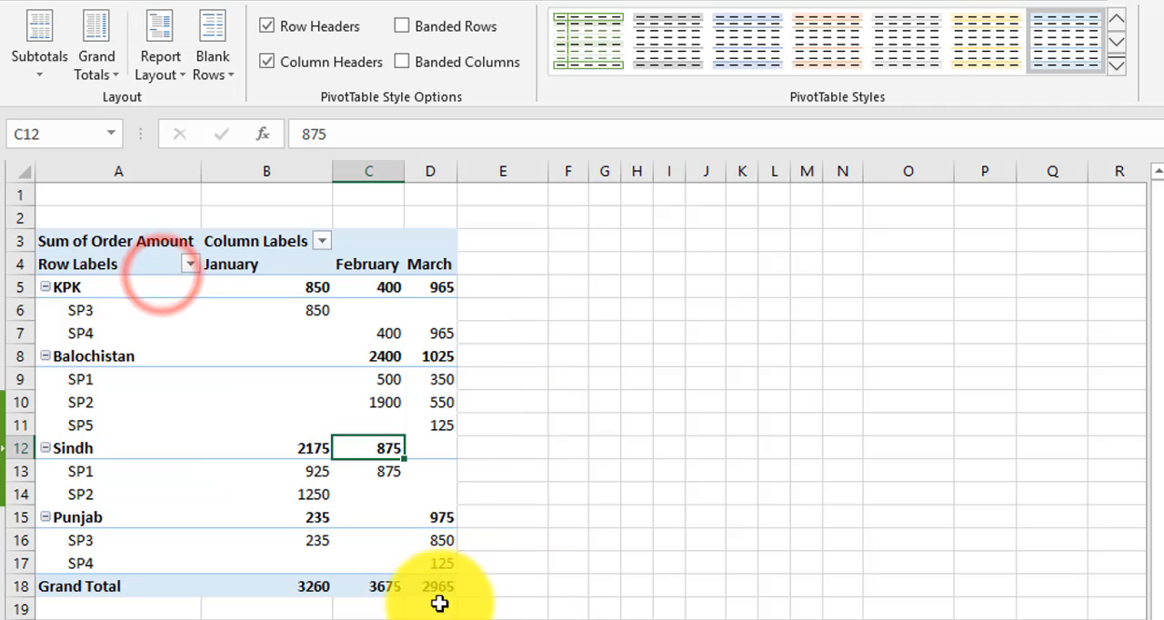
# Turn grand totals on for rows and columns, and show the report layout in Compact Form
pyautogui.click(107, 71)
pyautogui.click(172, 161)
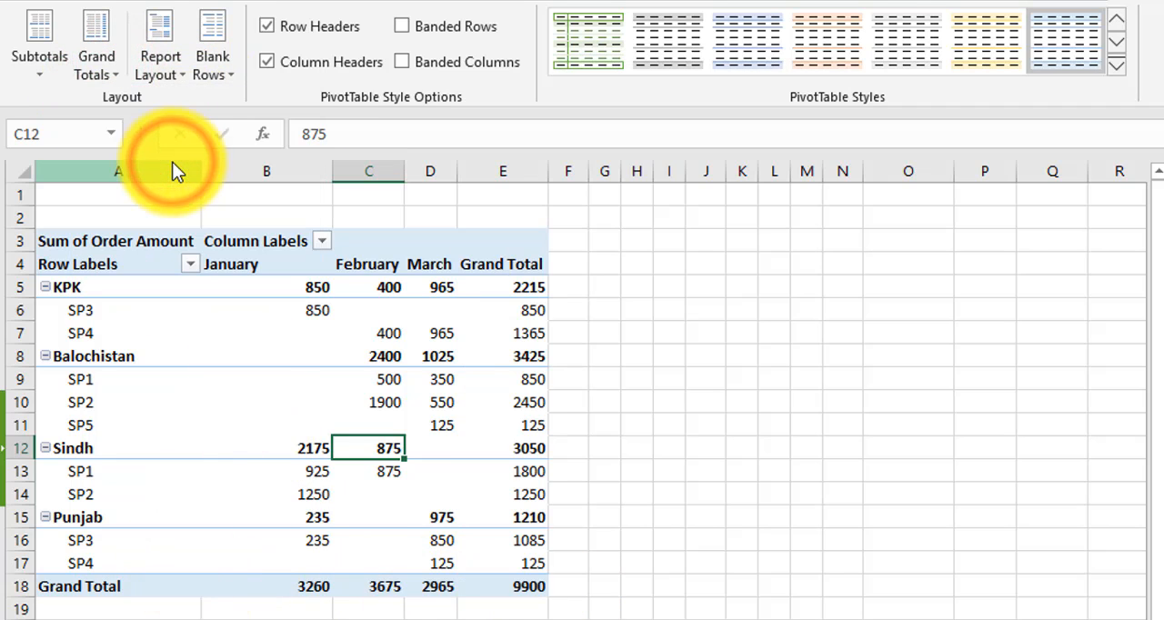
pyautogui.click(184, 77)
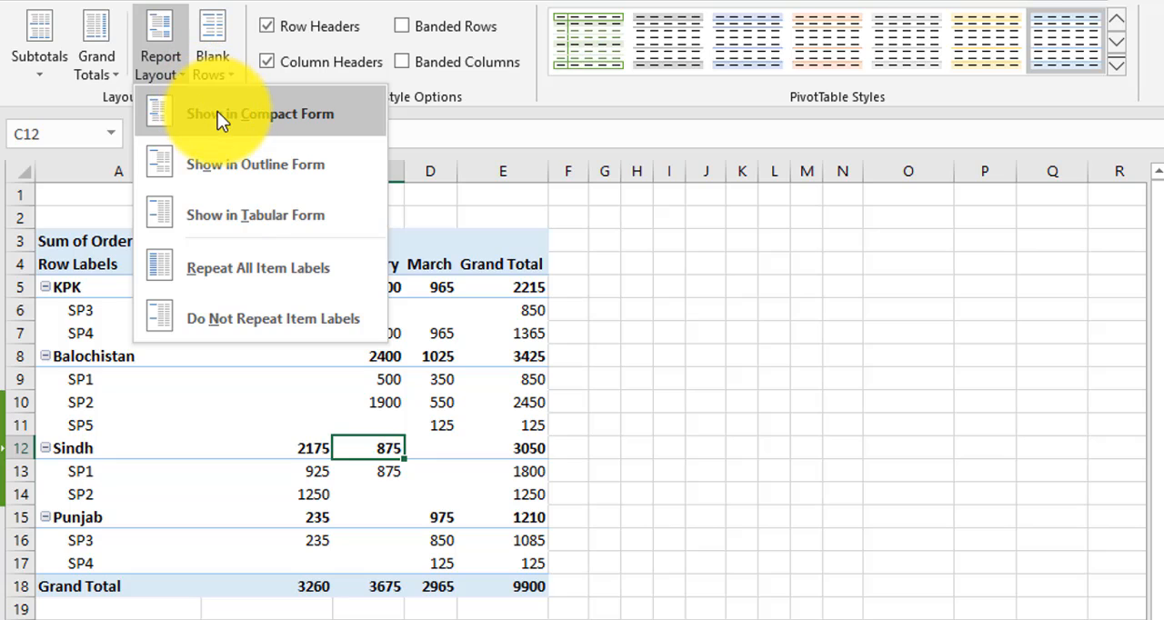
pyautogui.click(270, 112)
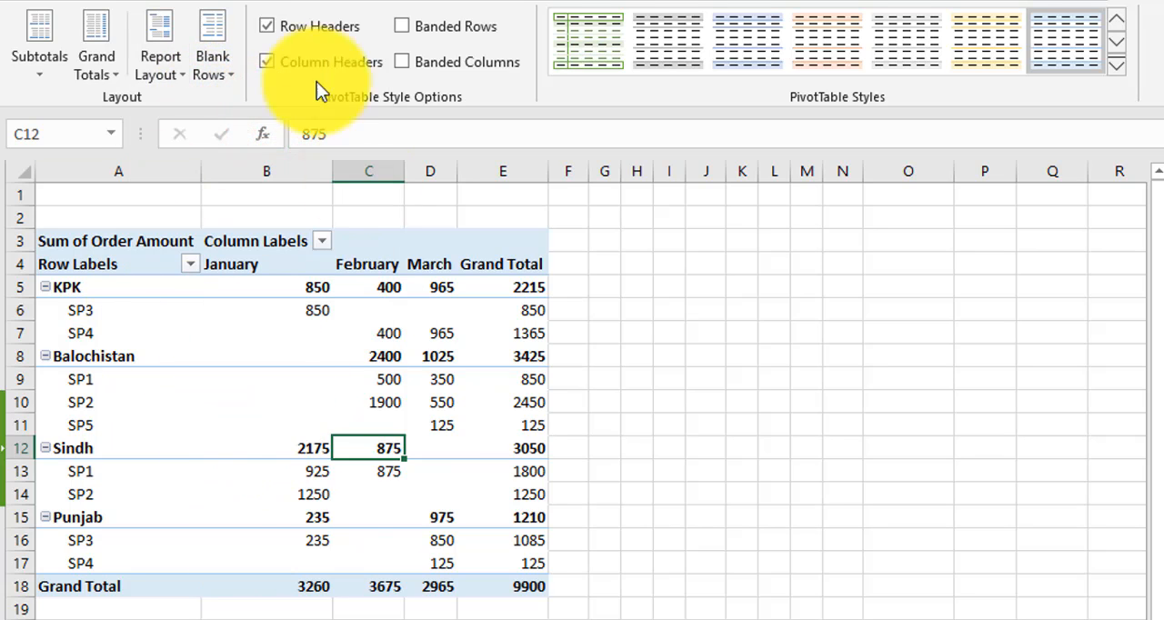
# Show the pivot table in Outline Form and inspect its Salesperson header and the KPK and SP3 labels
pyautogui.click(179, 73)
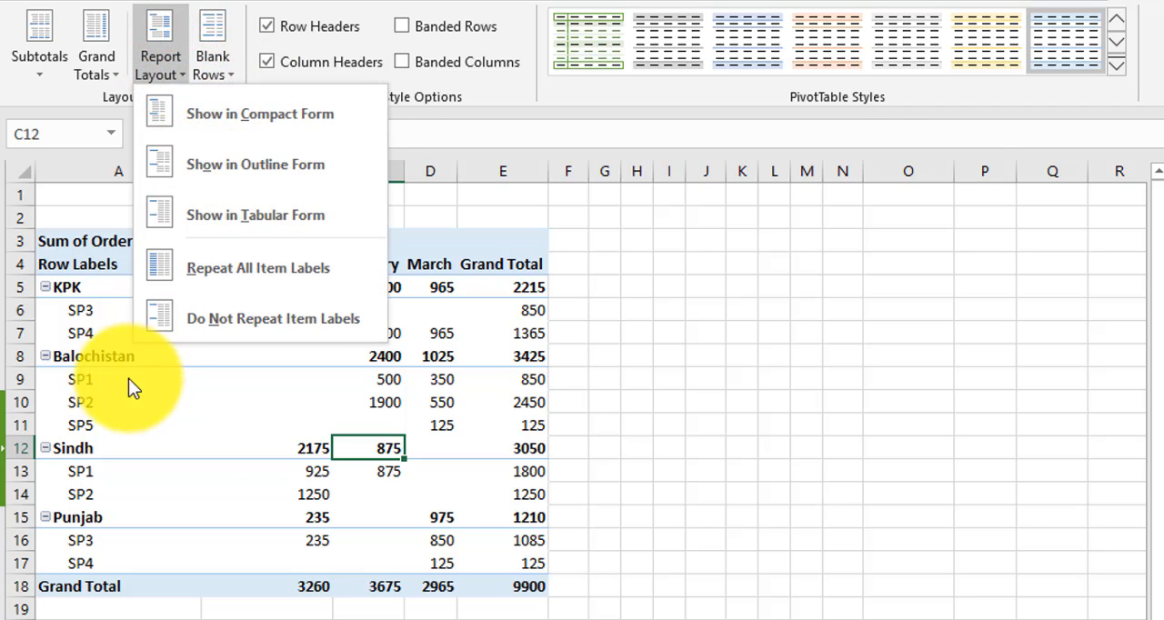
pyautogui.click(309, 163)
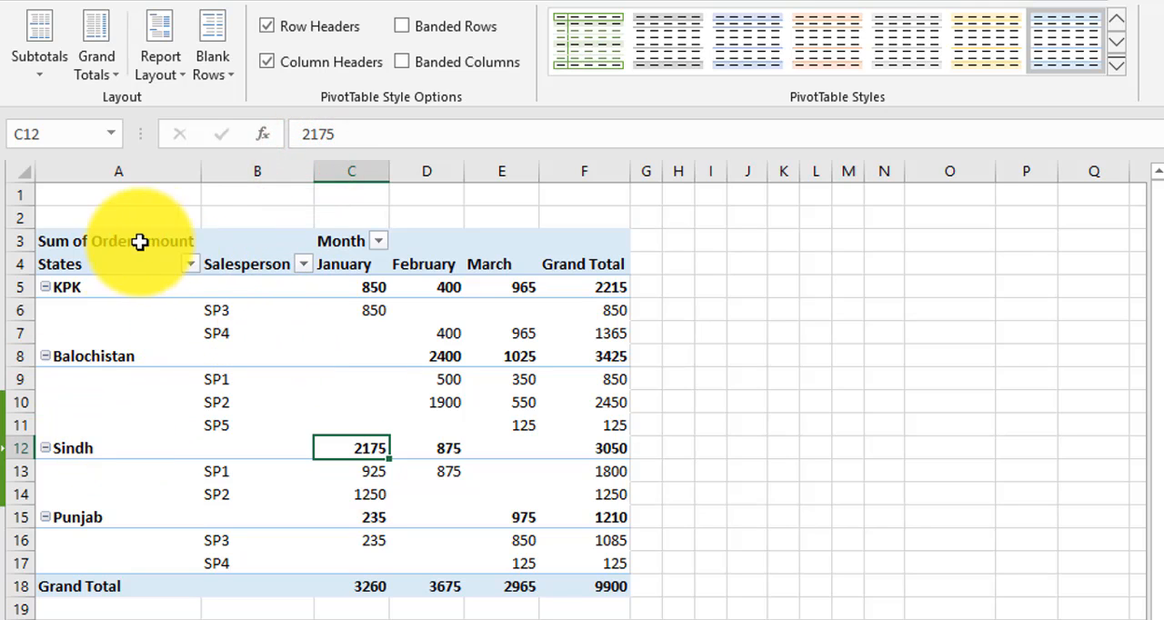
pyautogui.click(94, 248)
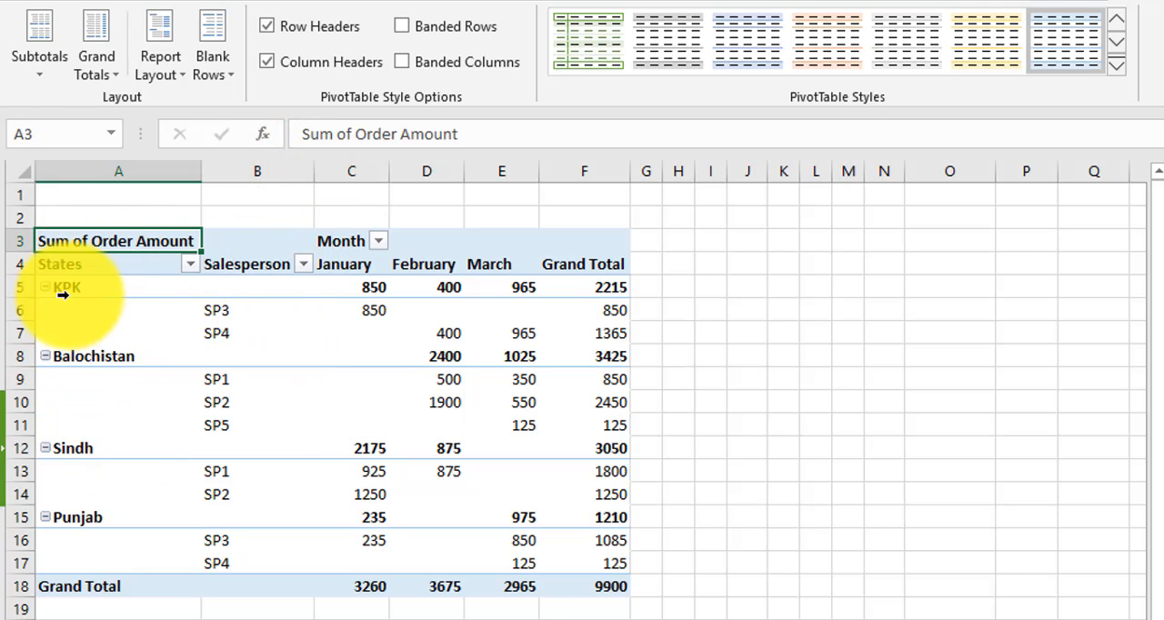
pyautogui.click(247, 264)
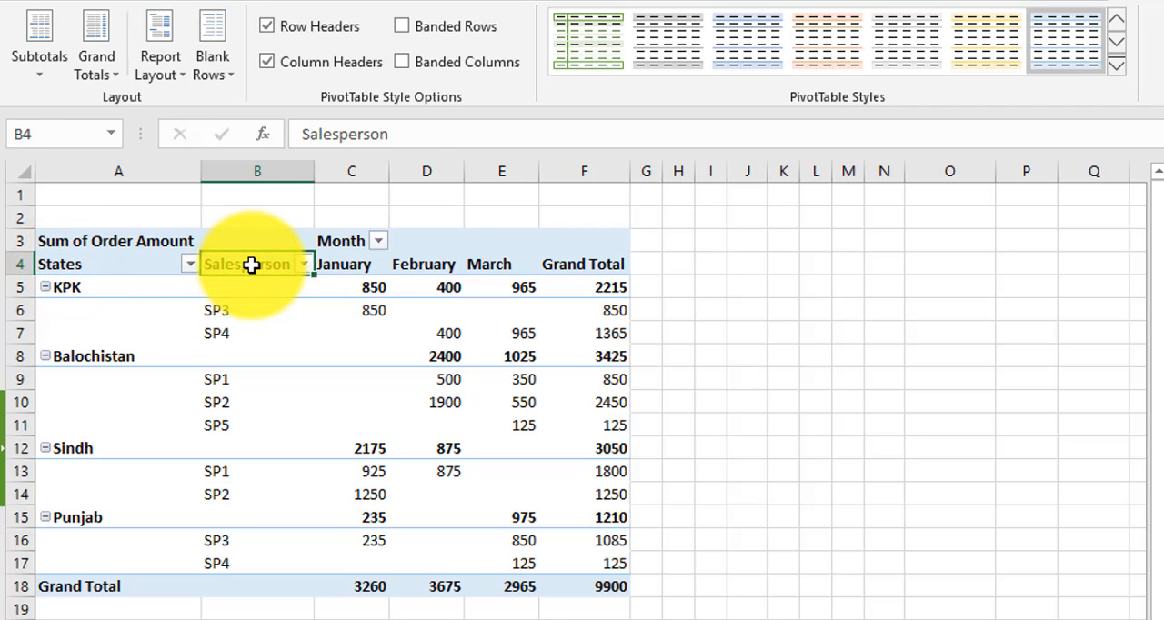
pyautogui.click(82, 287)
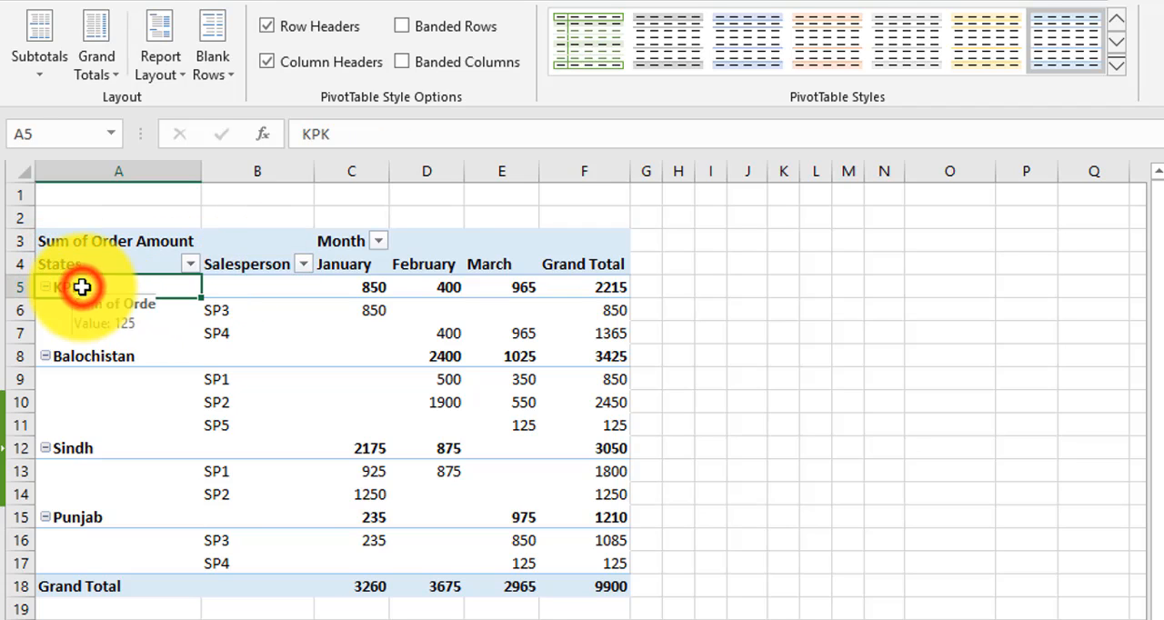
pyautogui.click(221, 310)
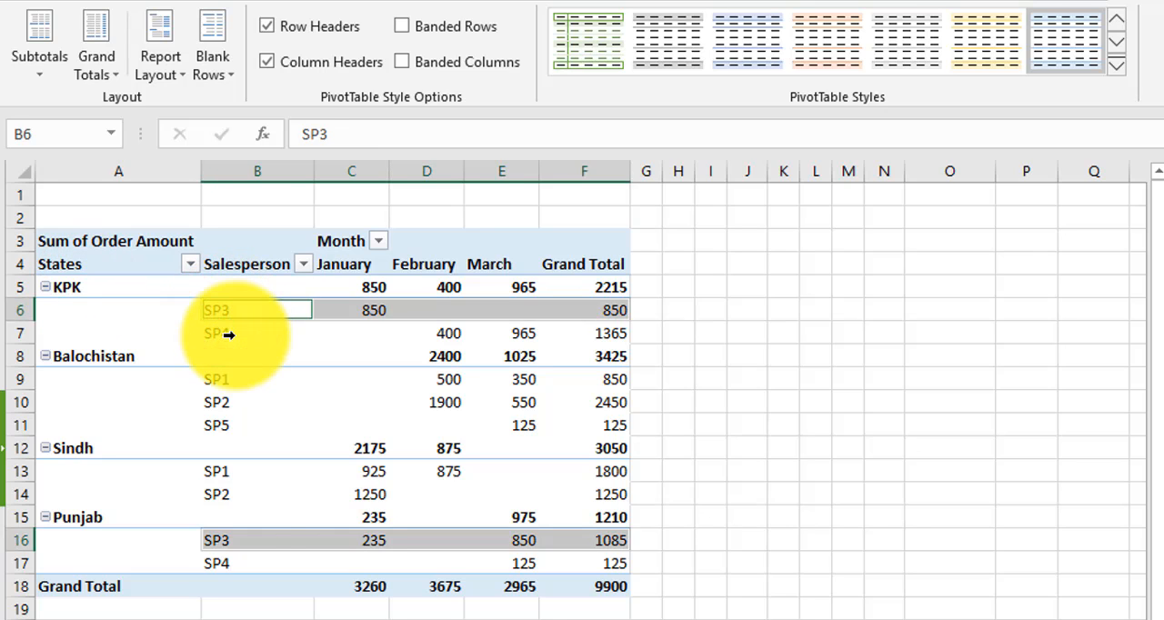
# Show the pivot table in Tabular Form and select the KPK Total row
pyautogui.click(179, 74)
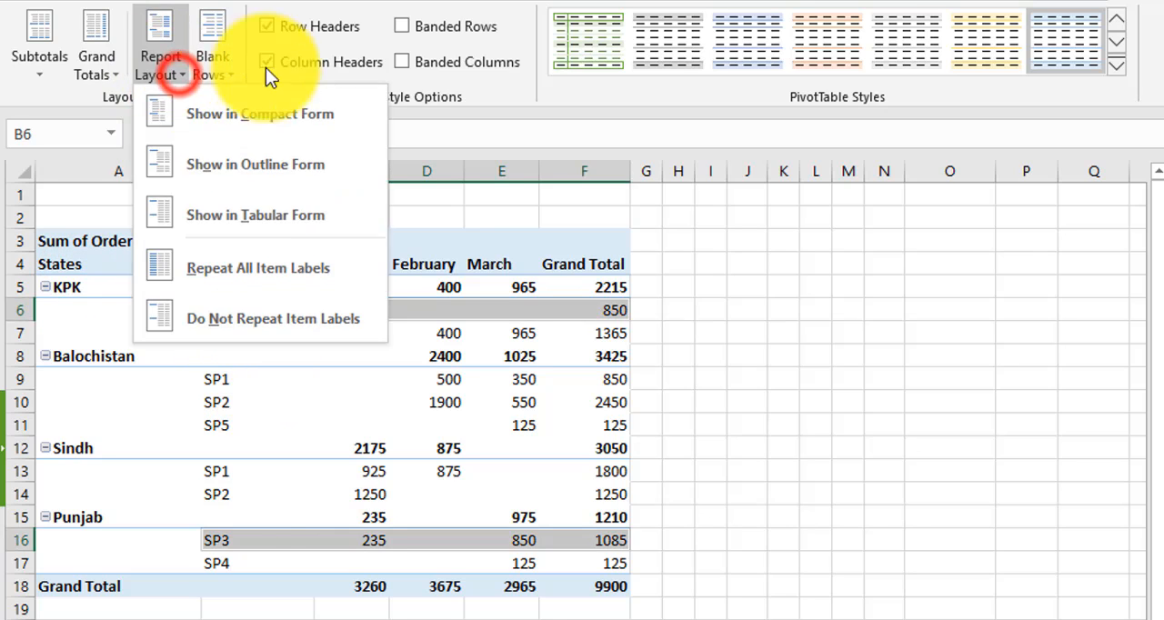
pyautogui.click(320, 222)
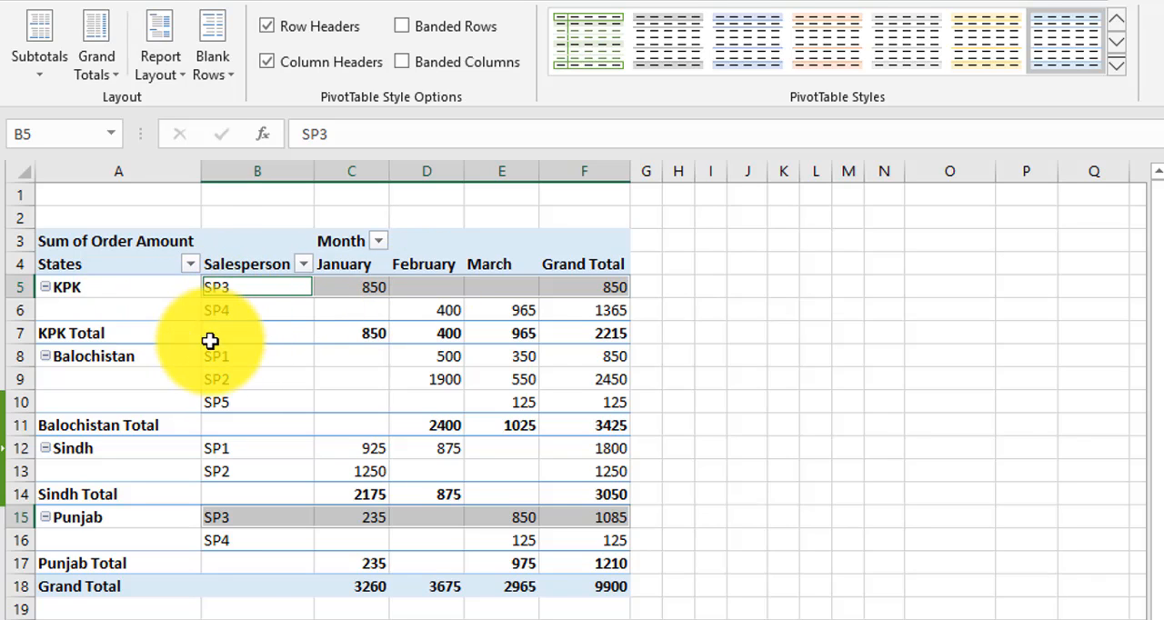
pyautogui.click(50, 337)
pyautogui.click(26, 334)
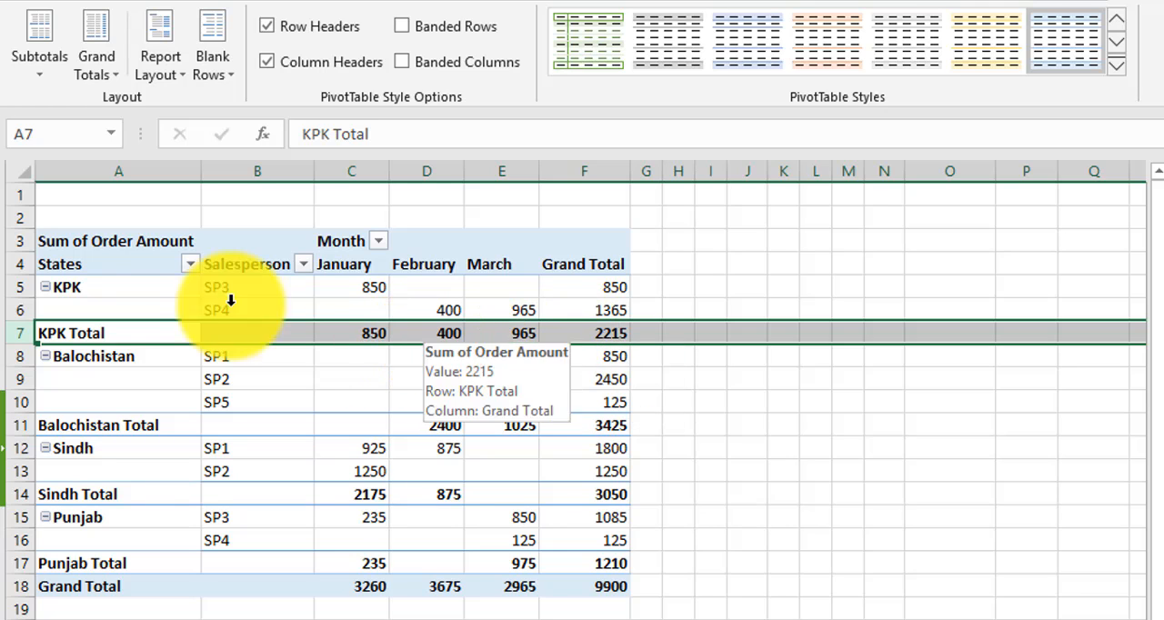
# Repeat all item labels in the tabular pivot table, with a cell inside the table selected
pyautogui.click(186, 74)
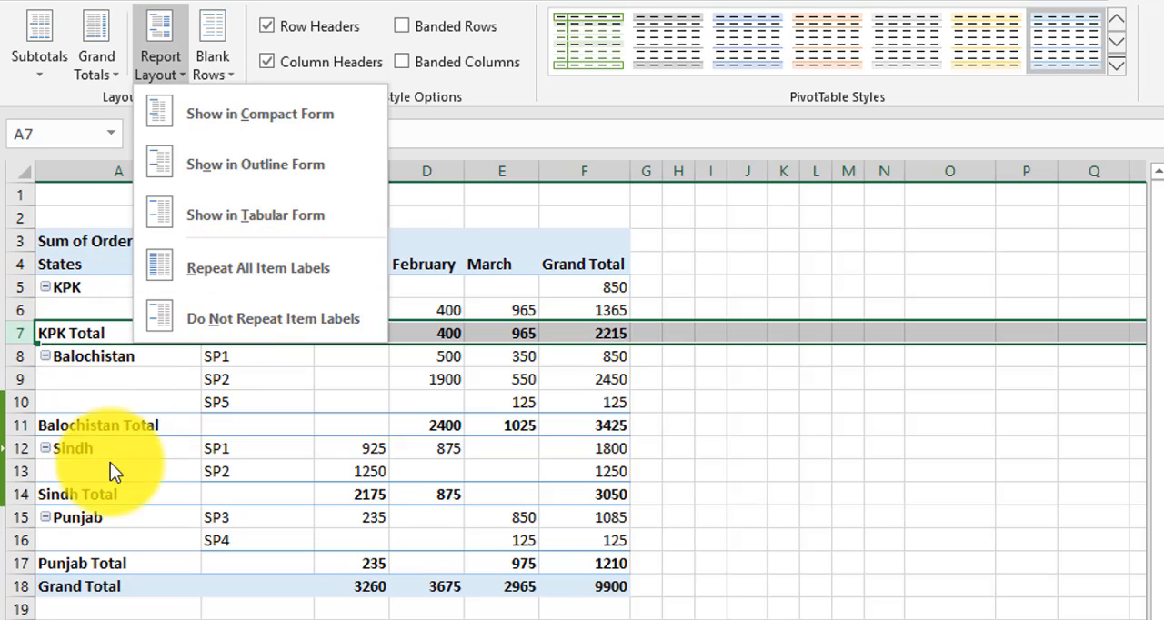
pyautogui.click(238, 266)
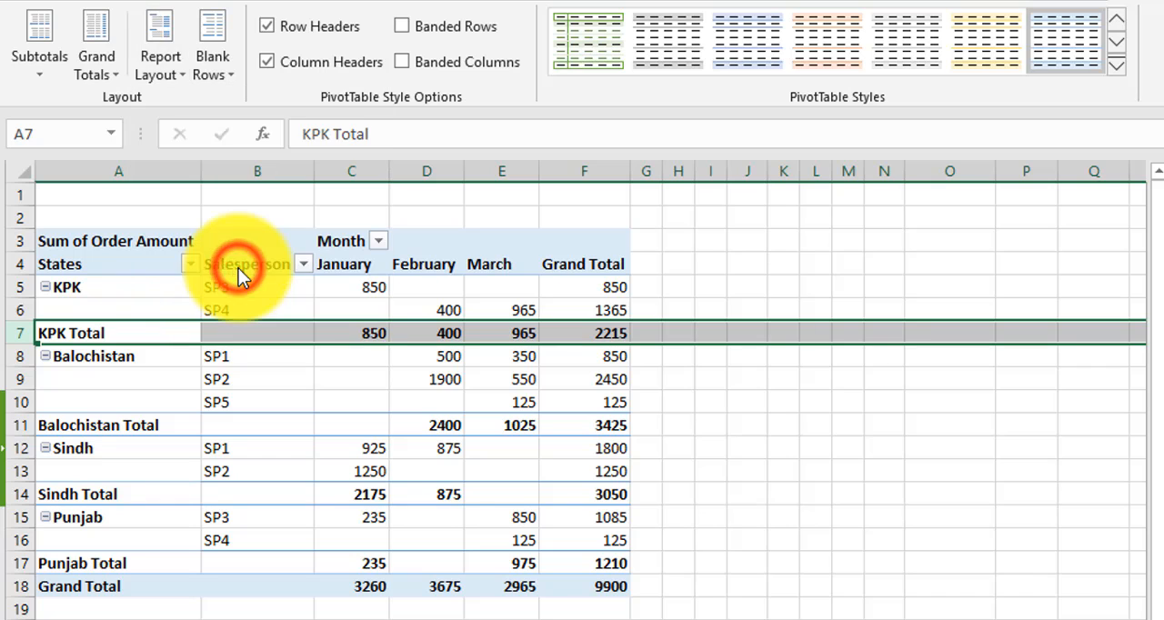
pyautogui.click(175, 74)
pyautogui.click(265, 378)
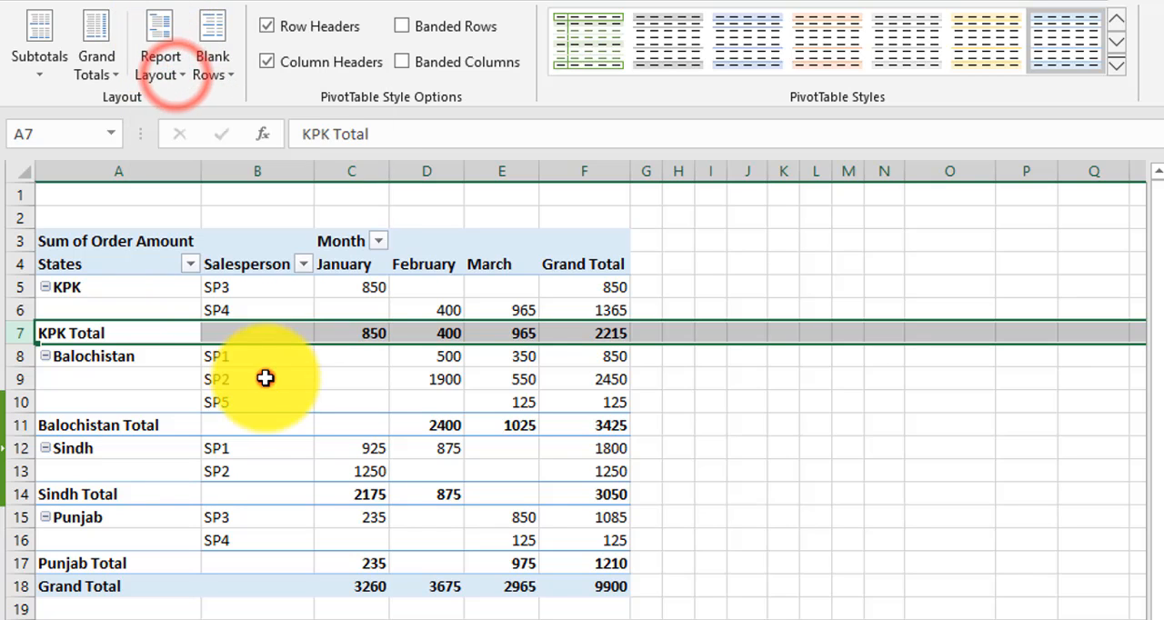
pyautogui.click(263, 378)
pyautogui.click(162, 74)
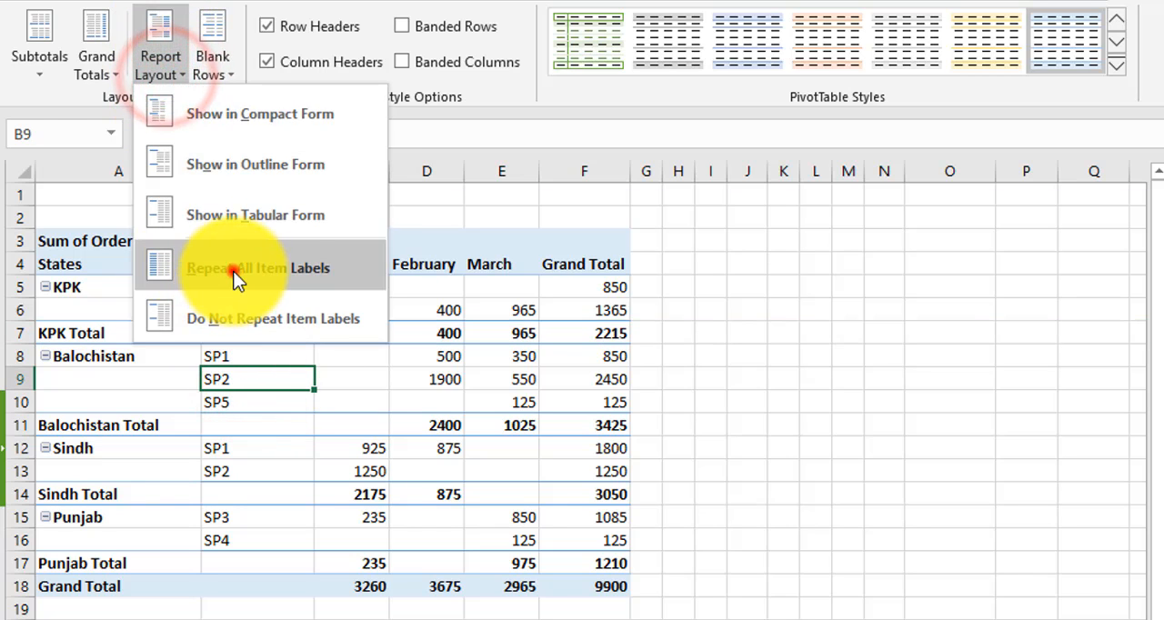
pyautogui.click(234, 272)
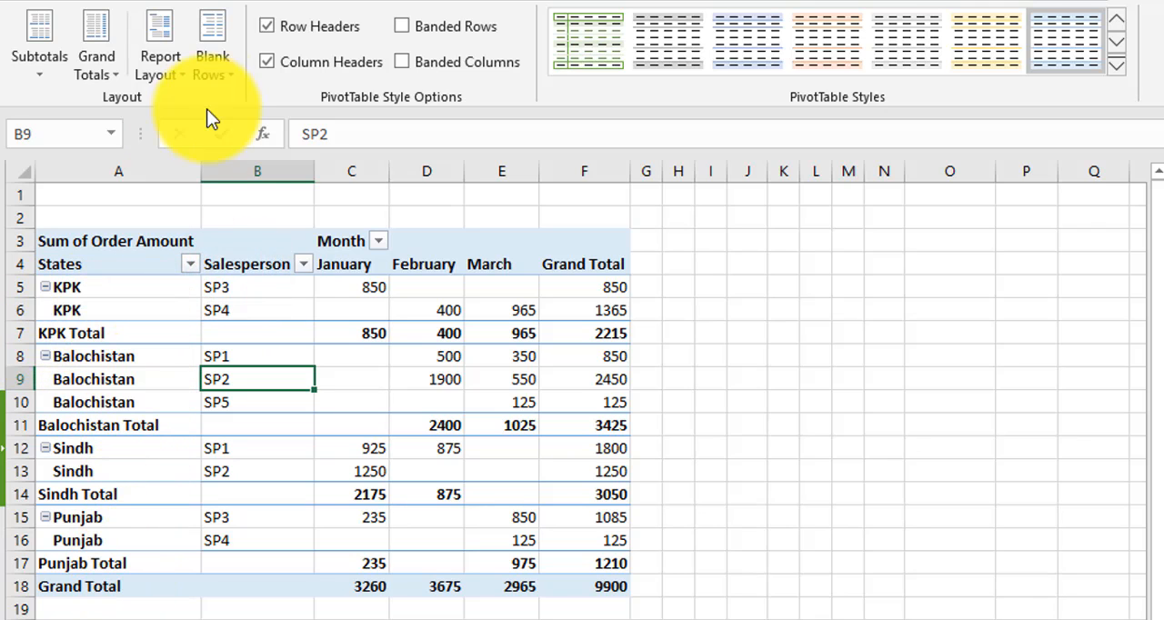
# Stop repeating the item labels and return the pivot table to Compact Form
pyautogui.click(185, 73)
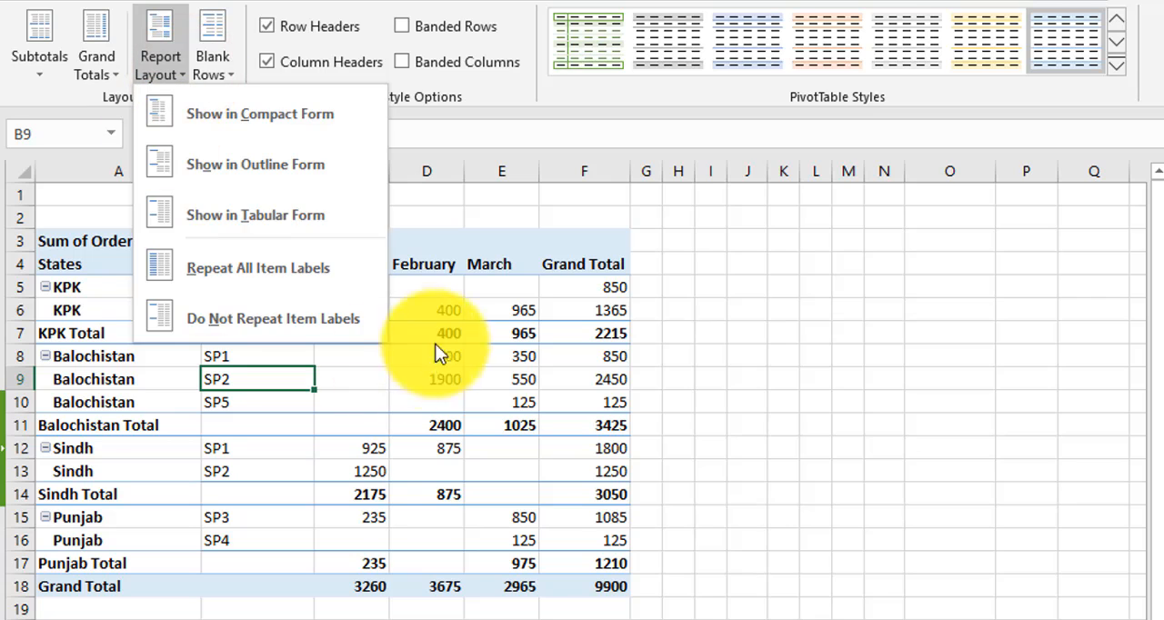
pyautogui.click(326, 322)
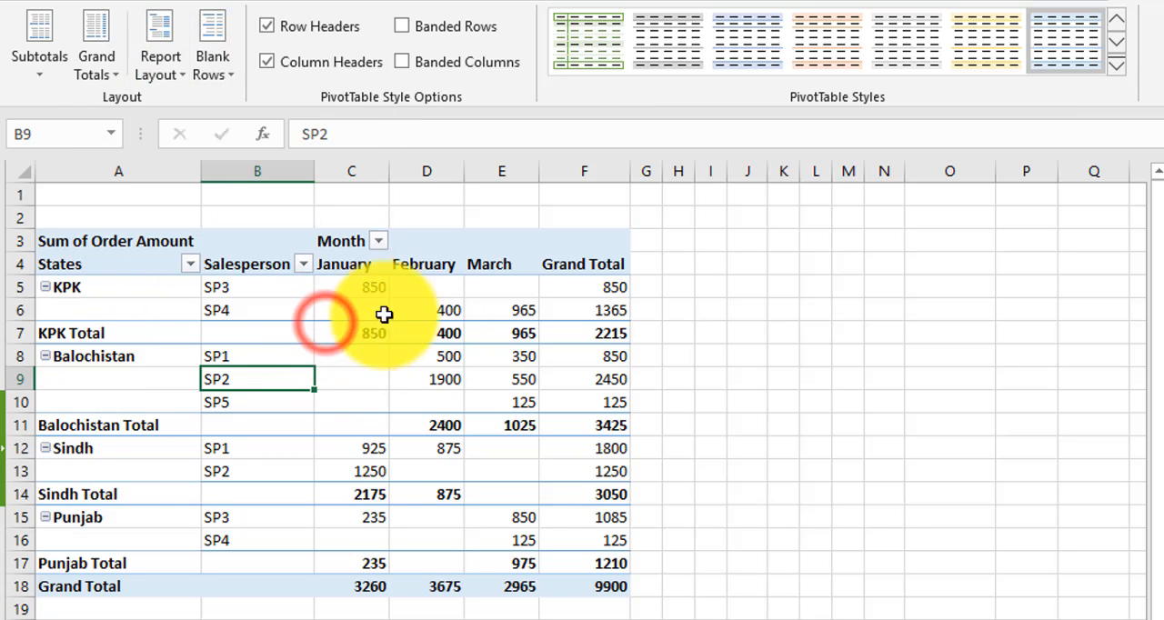
pyautogui.click(181, 65)
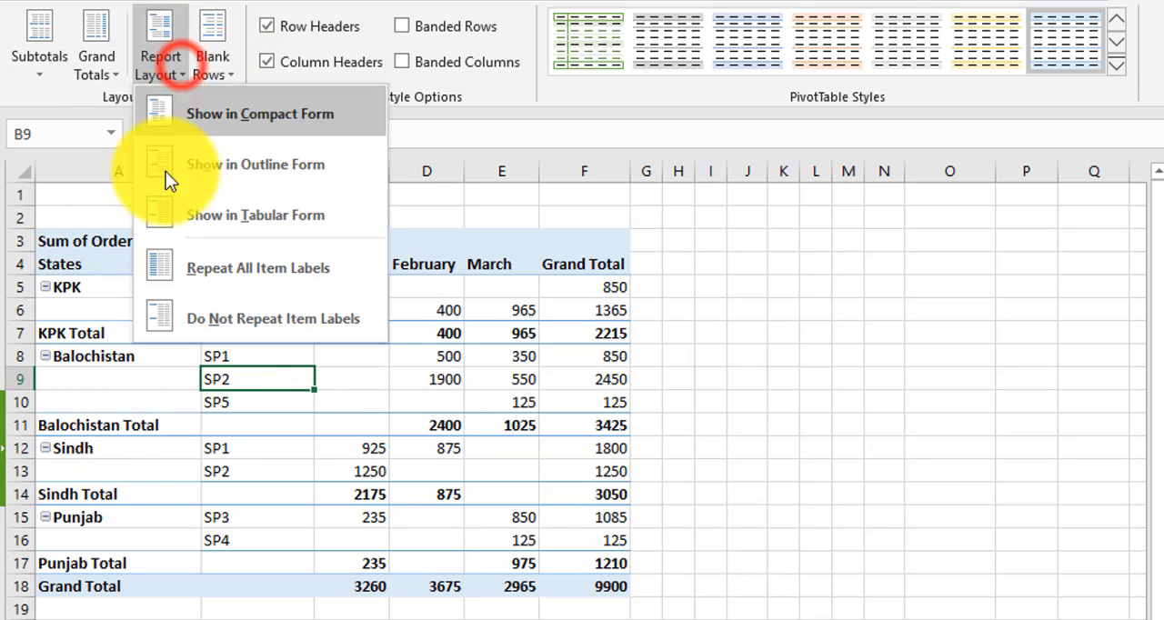
pyautogui.click(241, 125)
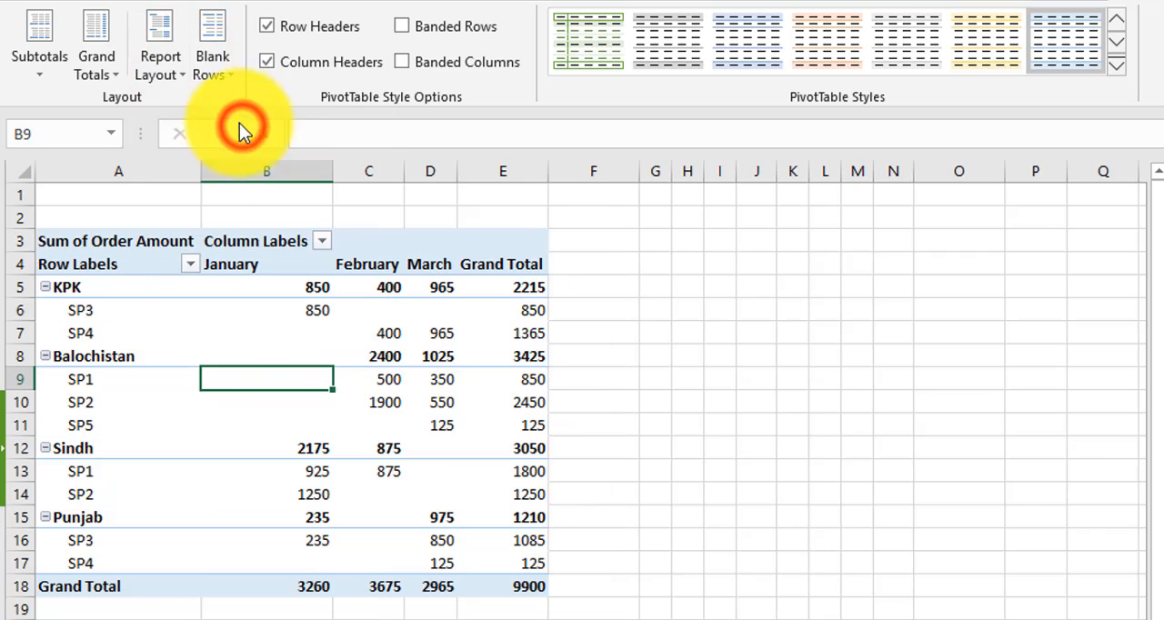
# Insert a blank line after each pivot table item and reapply the option with the salesperson labels selected
pyautogui.click(230, 76)
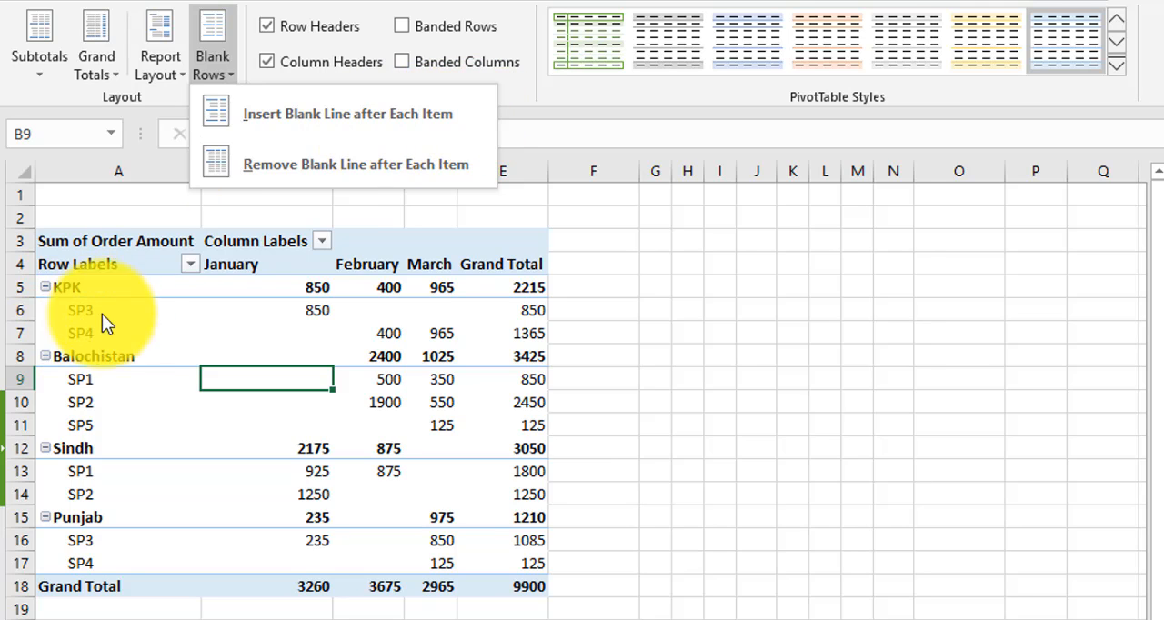
pyautogui.click(304, 114)
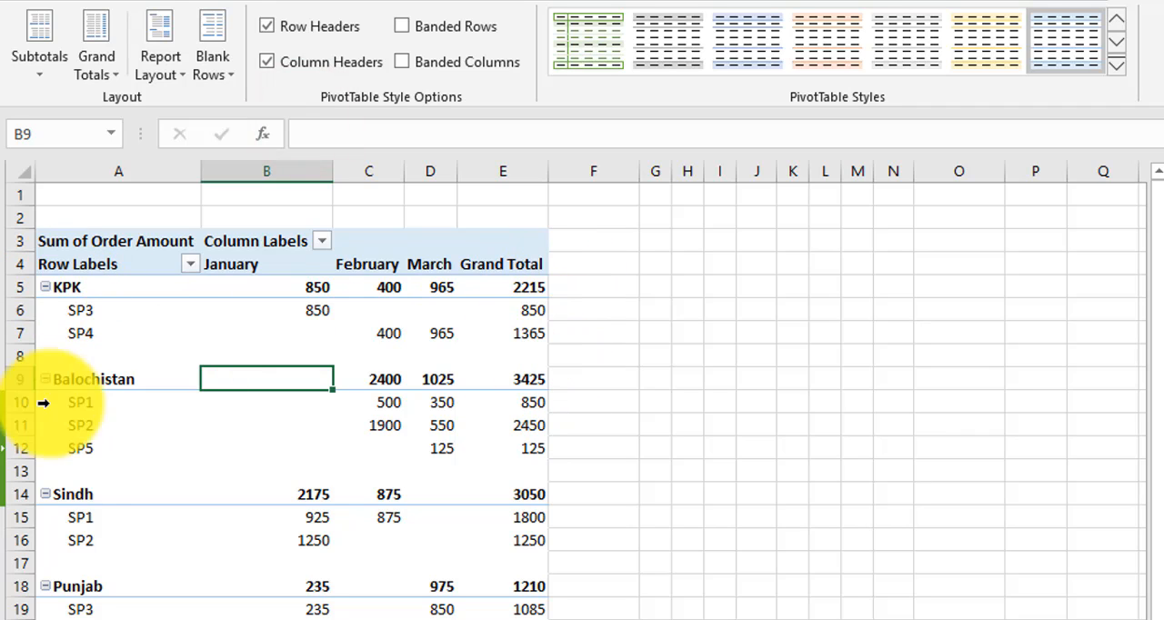
pyautogui.click(166, 416)
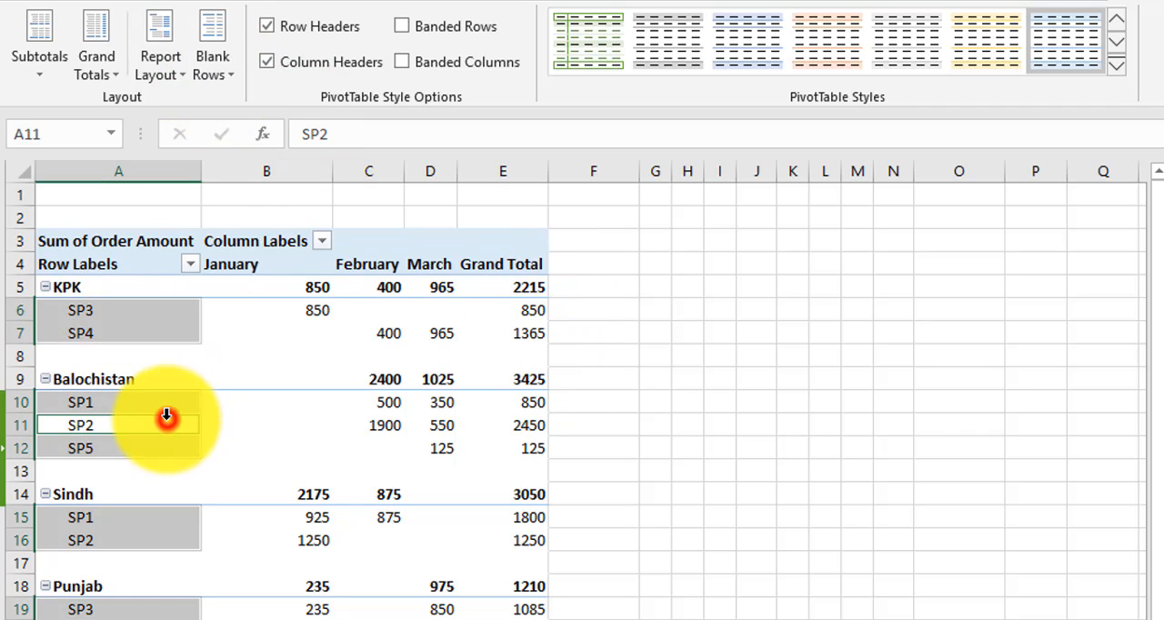
pyautogui.click(229, 66)
pyautogui.click(304, 121)
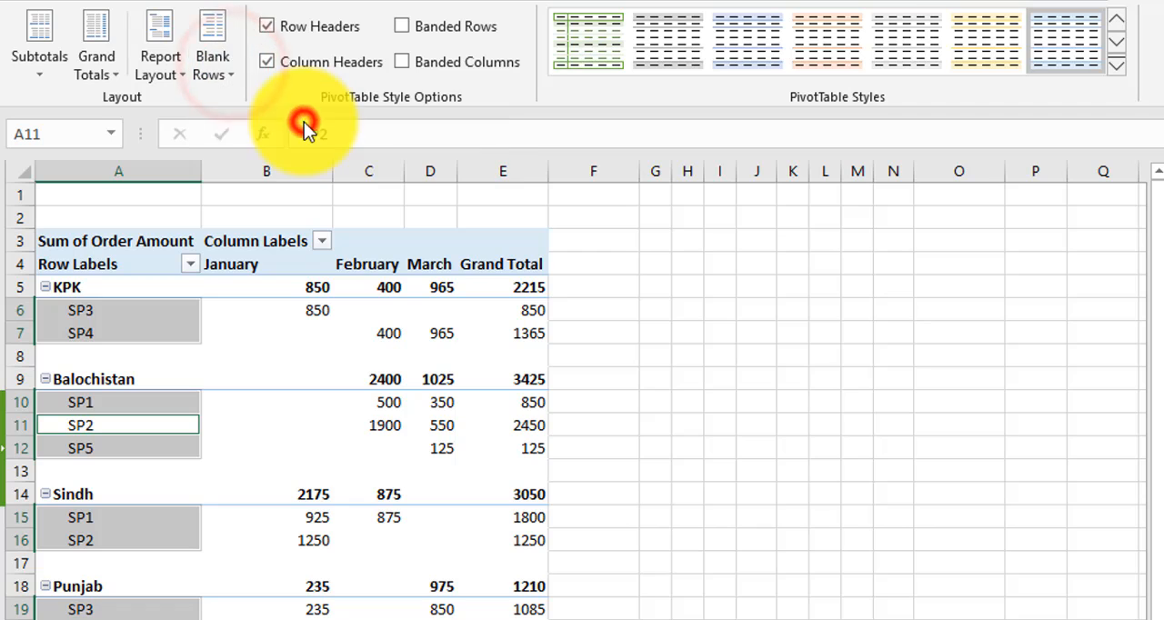
# With cell B11 selected, reapply the blank line after each item and remove the blank lines again
pyautogui.click(235, 423)
pyautogui.click(225, 62)
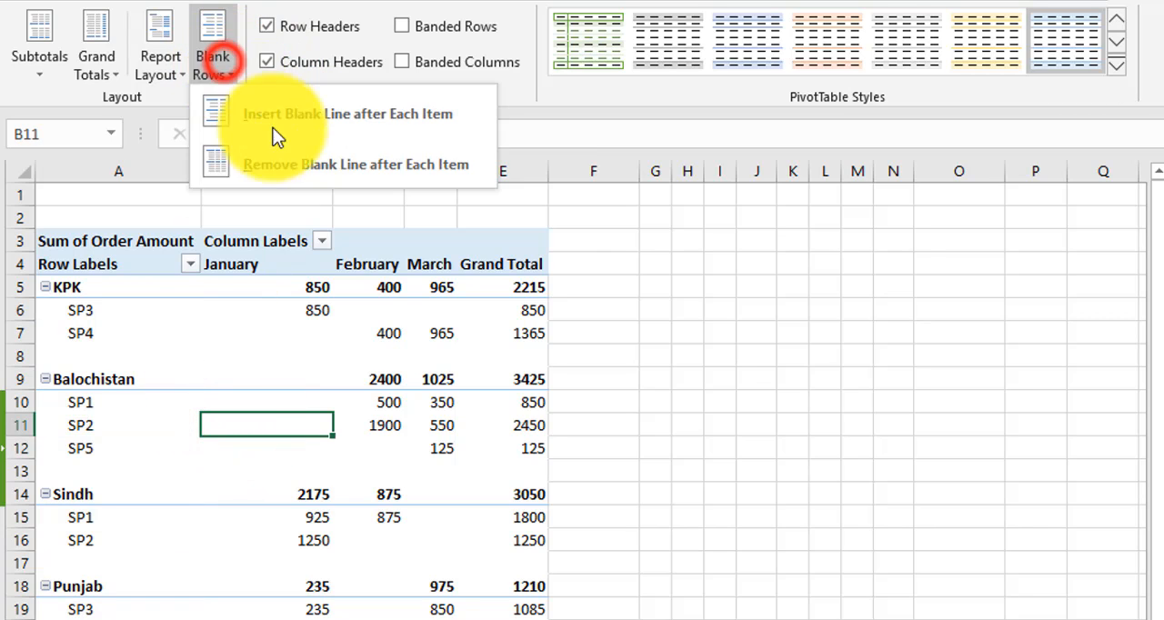
pyautogui.click(300, 116)
pyautogui.click(214, 65)
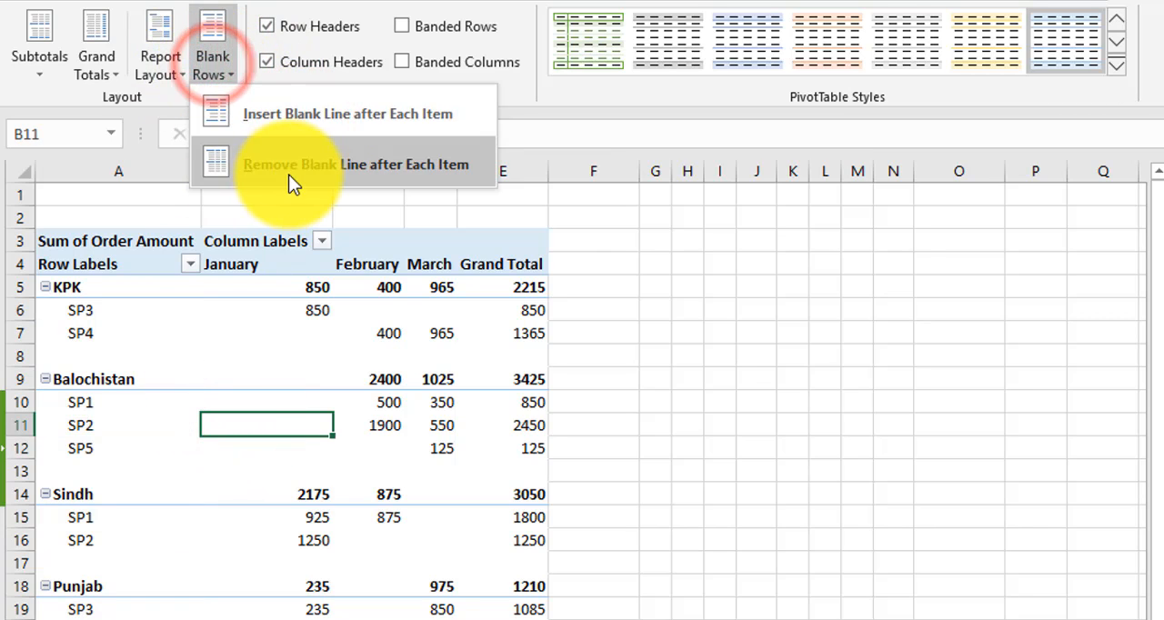
pyautogui.click(425, 169)
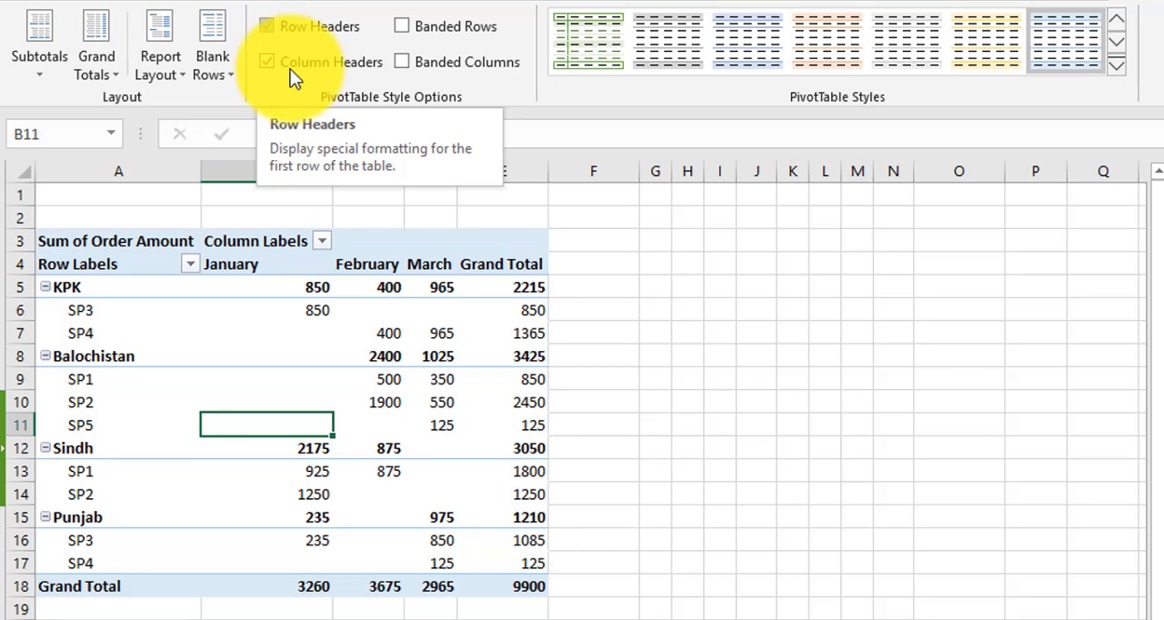
# Toggle the pivot table's Row Headers formatting off and on twice, and do the same once for Column Headers
pyautogui.click(268, 22)
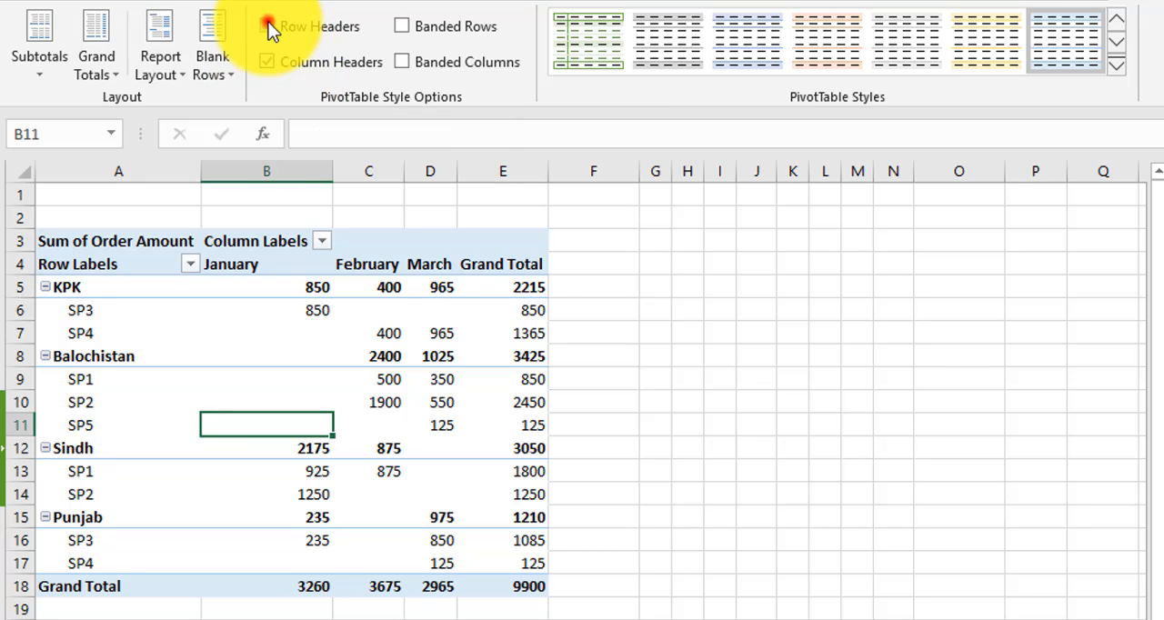
pyautogui.click(268, 22)
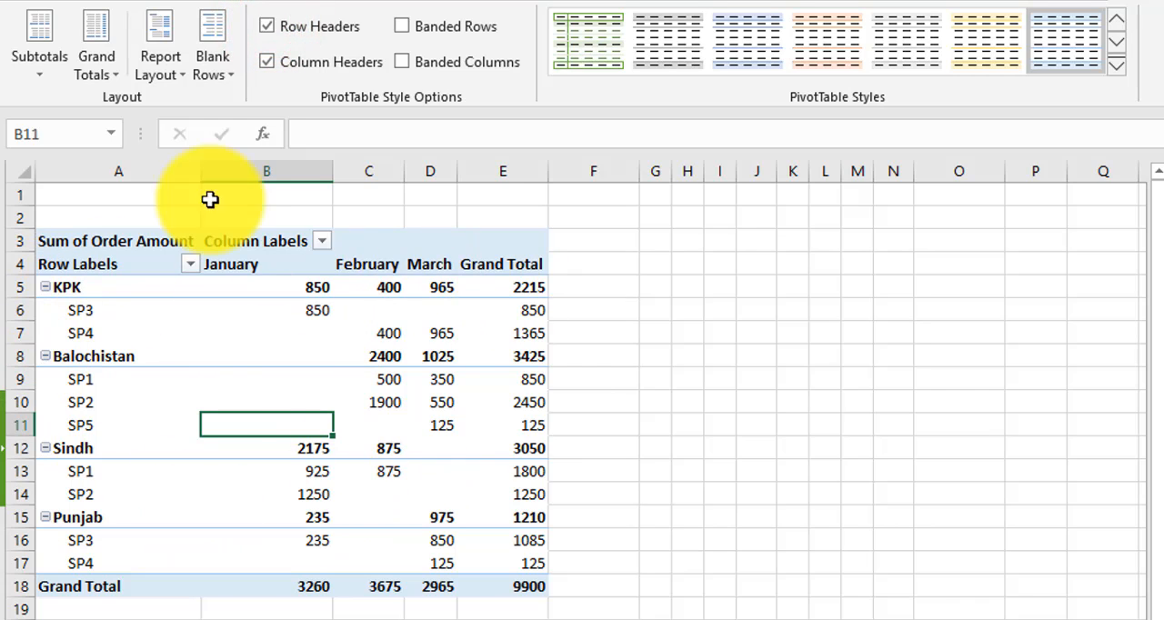
pyautogui.click(270, 27)
pyautogui.click(271, 28)
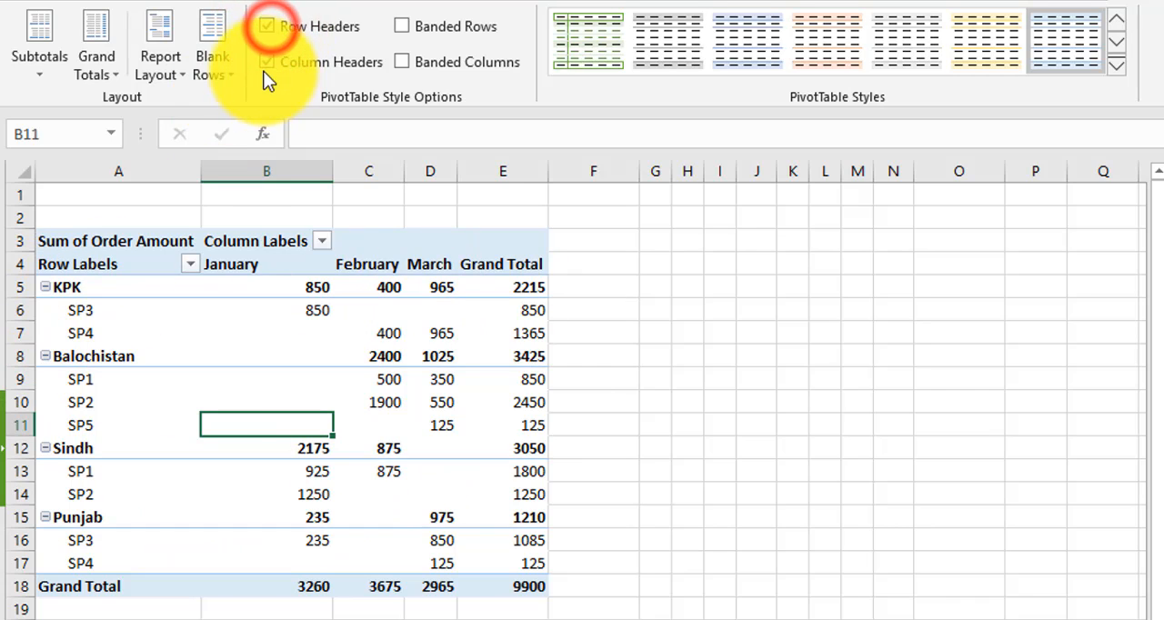
pyautogui.click(267, 62)
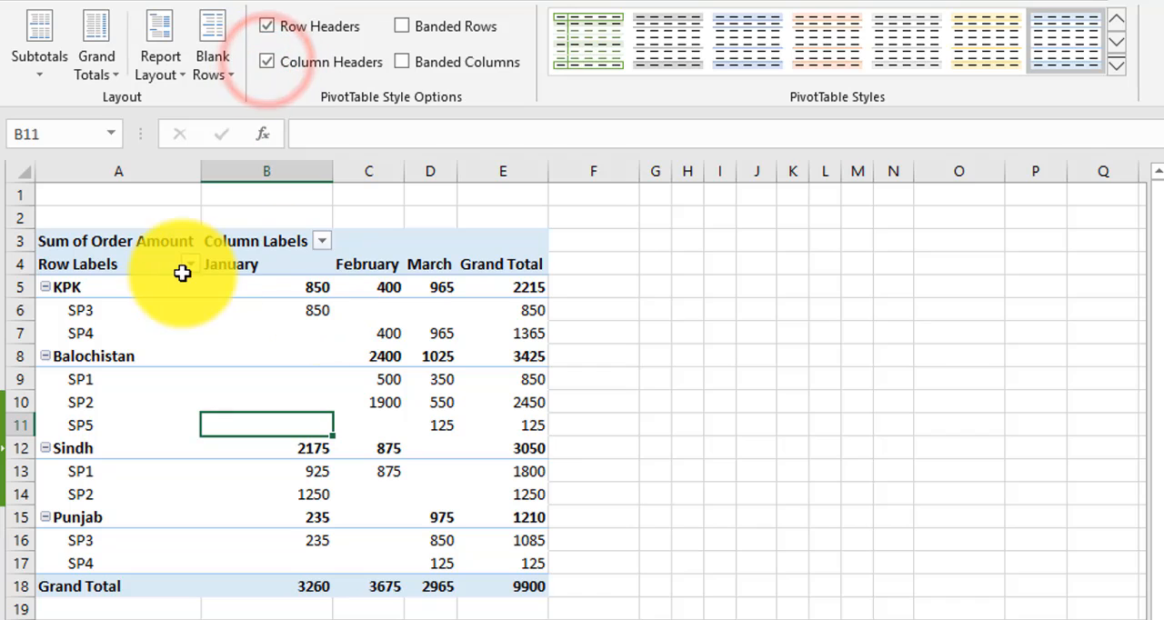
# Try Banded Rows and Banded Columns on the pivot table one at a time, turning each off again
pyautogui.click(400, 27)
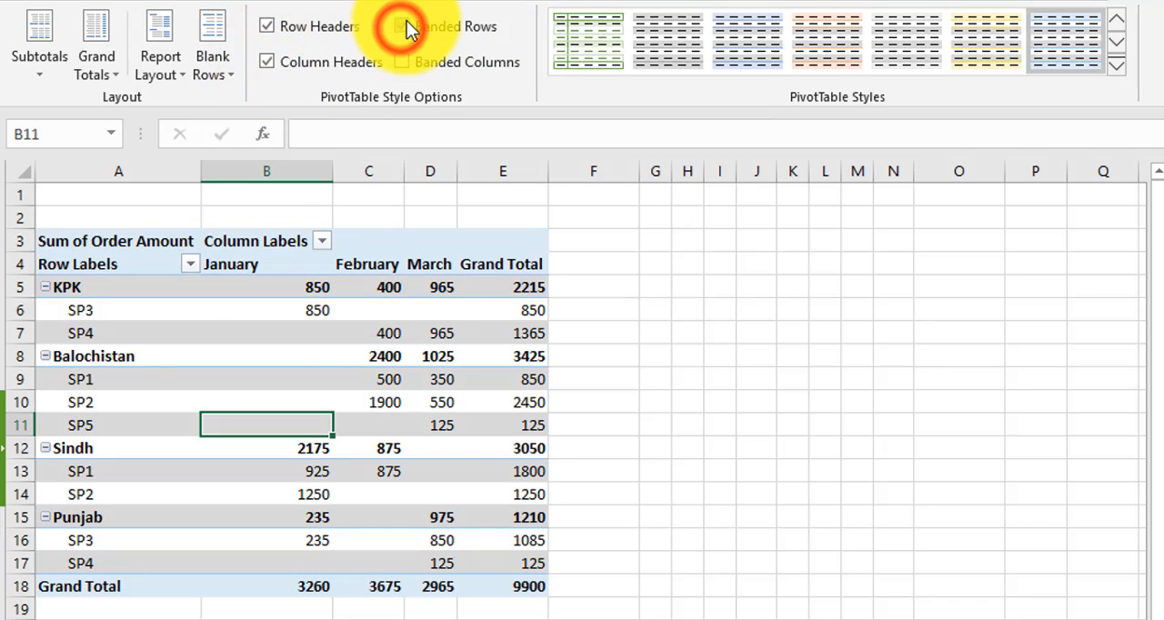
pyautogui.click(402, 25)
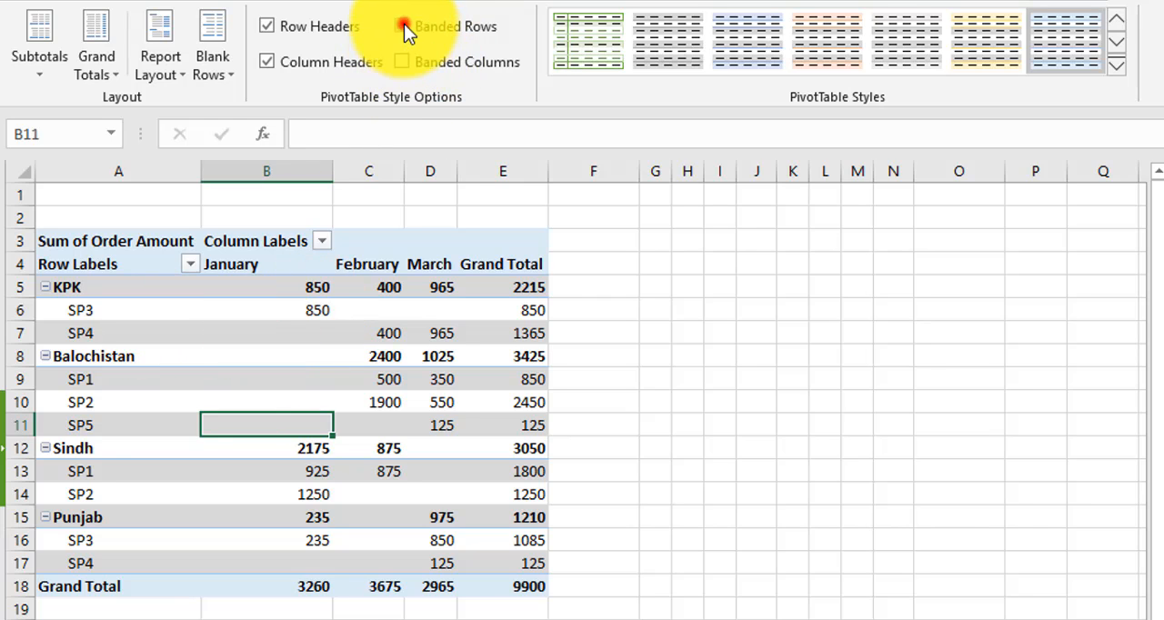
pyautogui.click(402, 62)
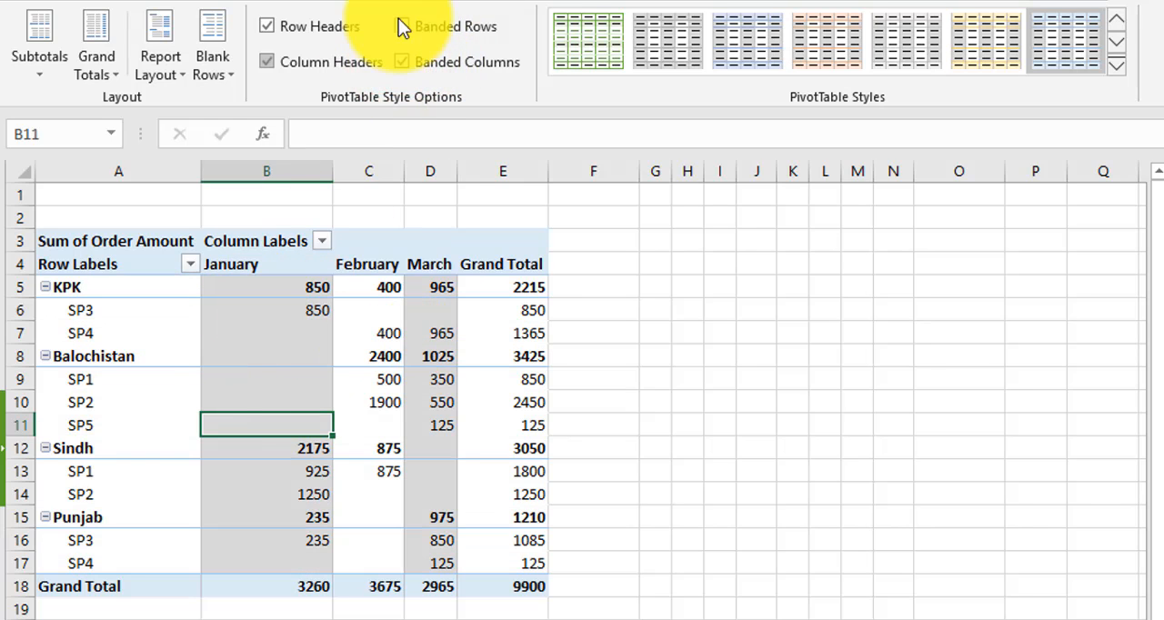
pyautogui.click(402, 62)
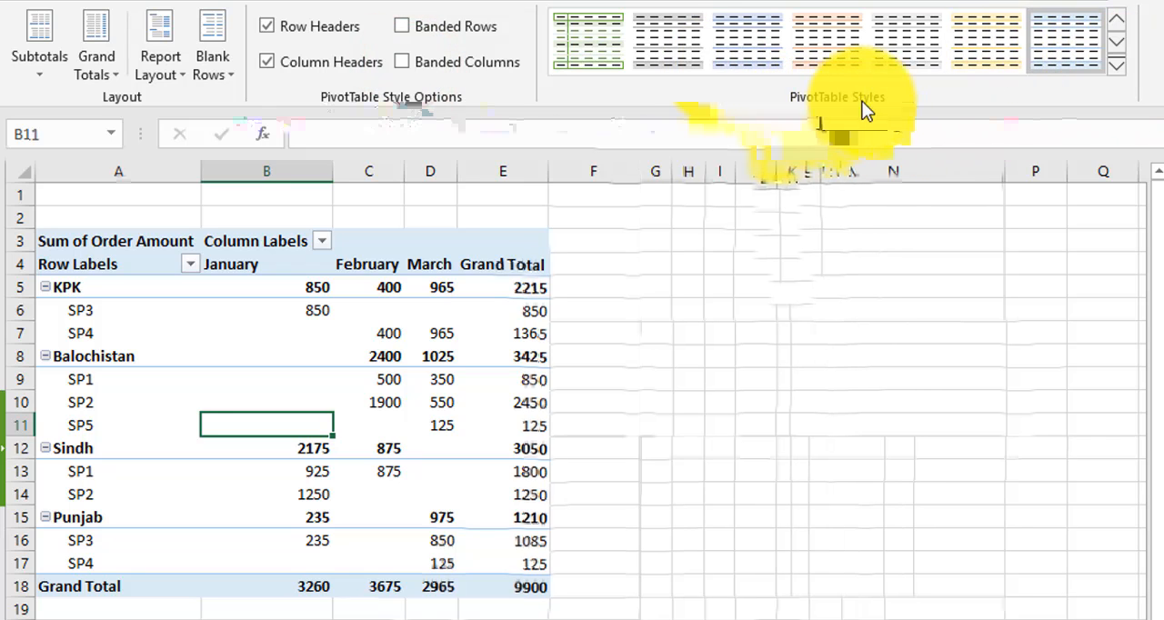
# Browse the Light, Medium and Dark pivot table styles and clear the style from the pivot table
pyautogui.click(1114, 68)
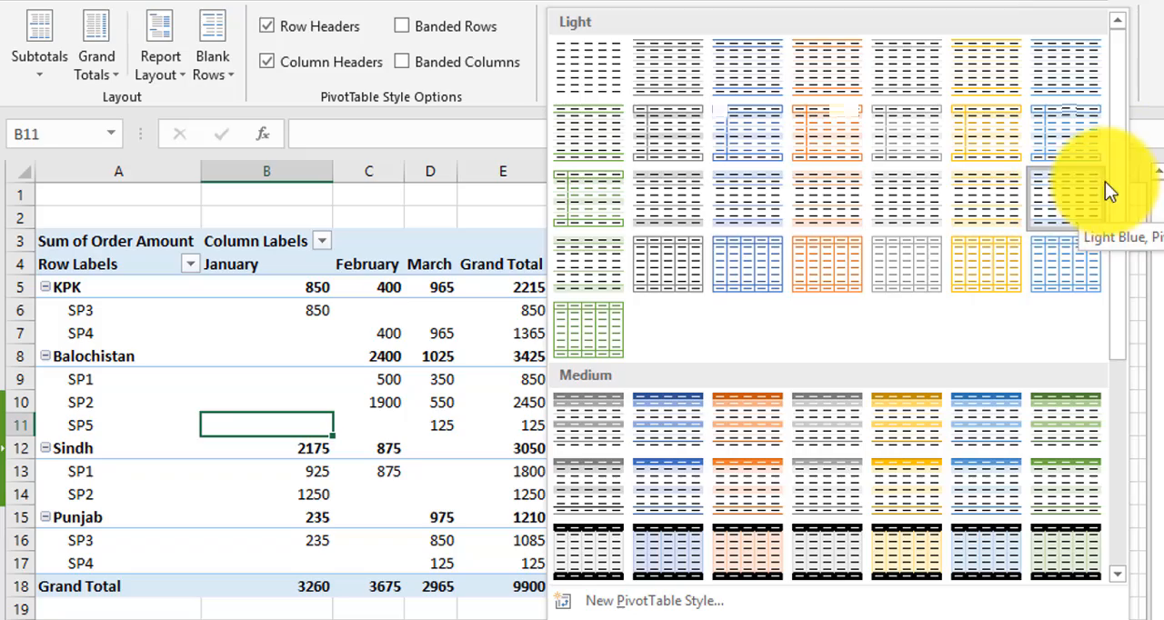
pyautogui.scroll(-3, 1055, 272)
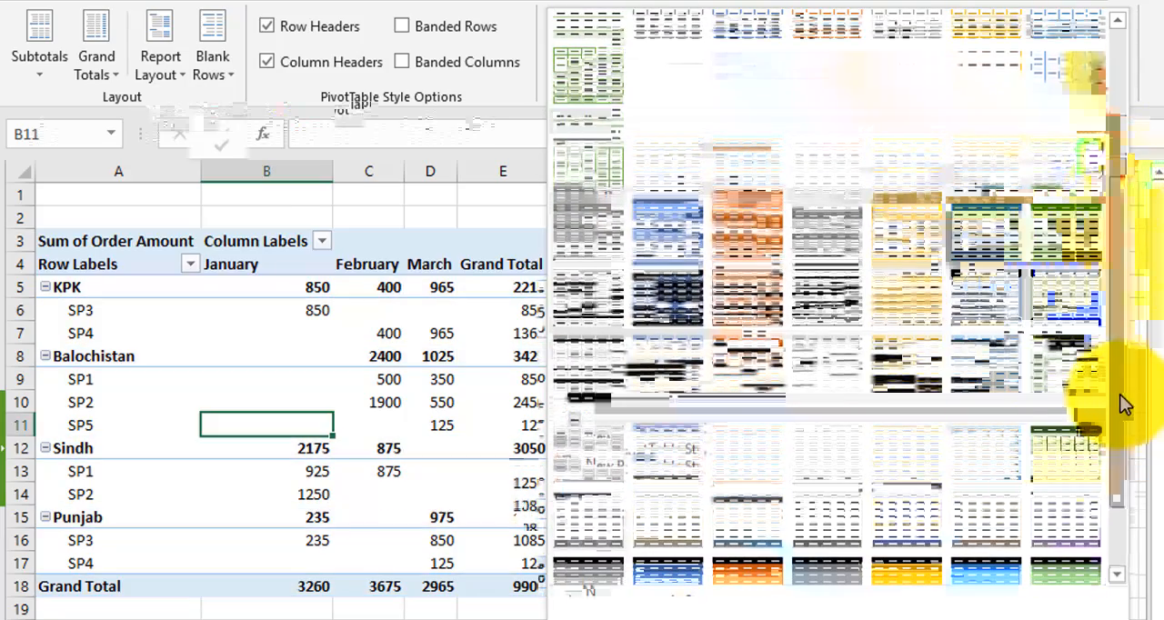
pyautogui.click(1121, 400)
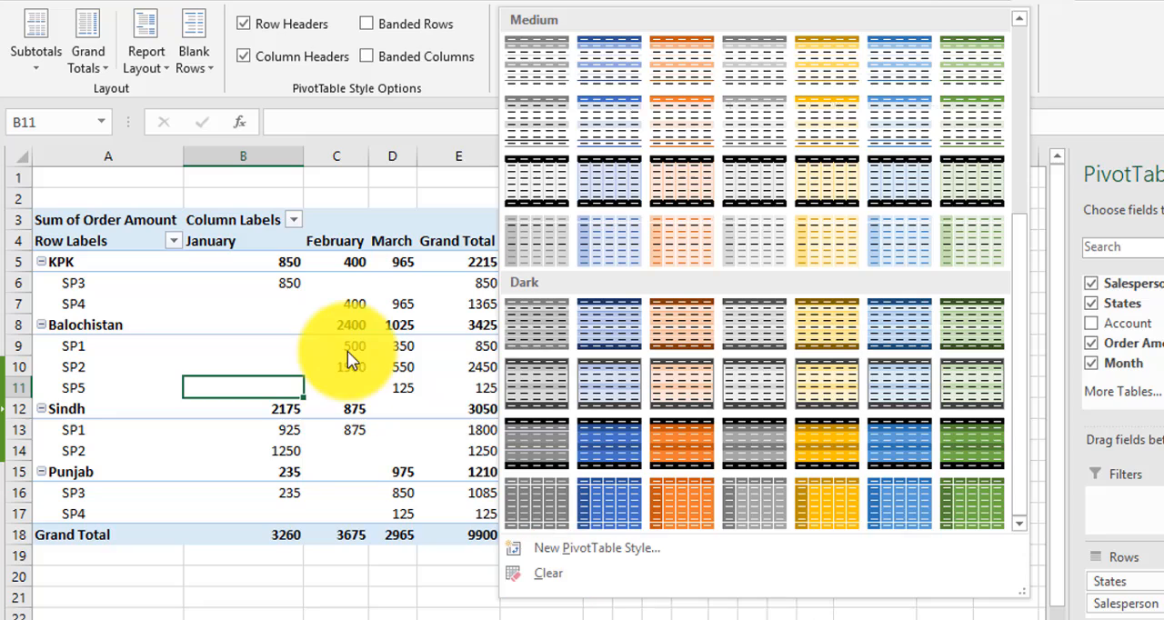
pyautogui.click(551, 573)
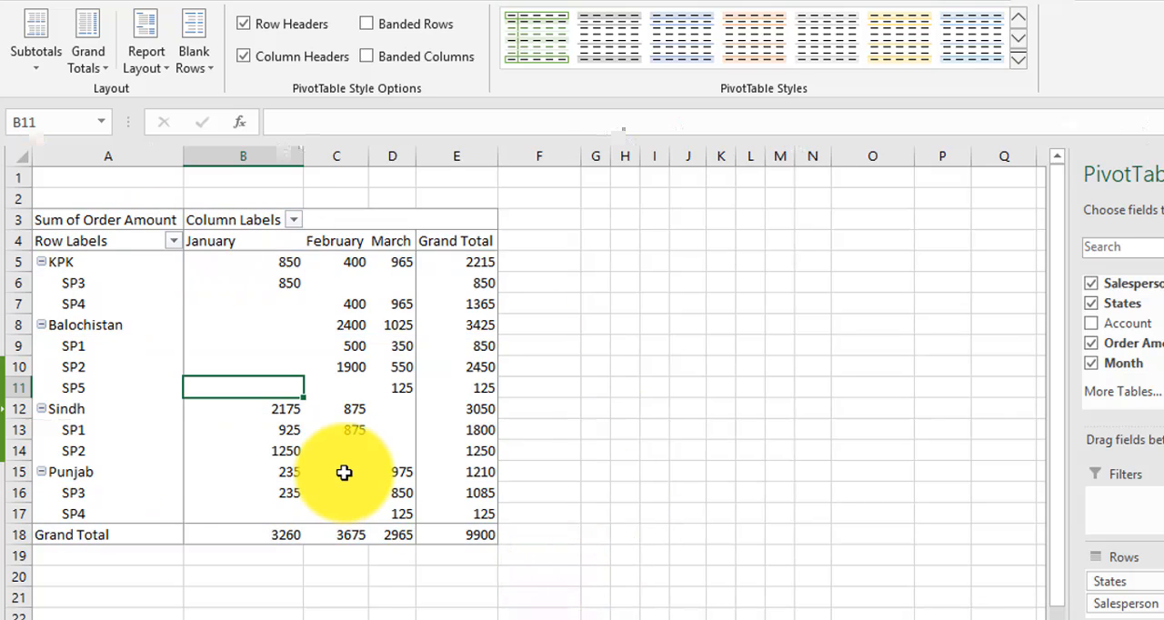